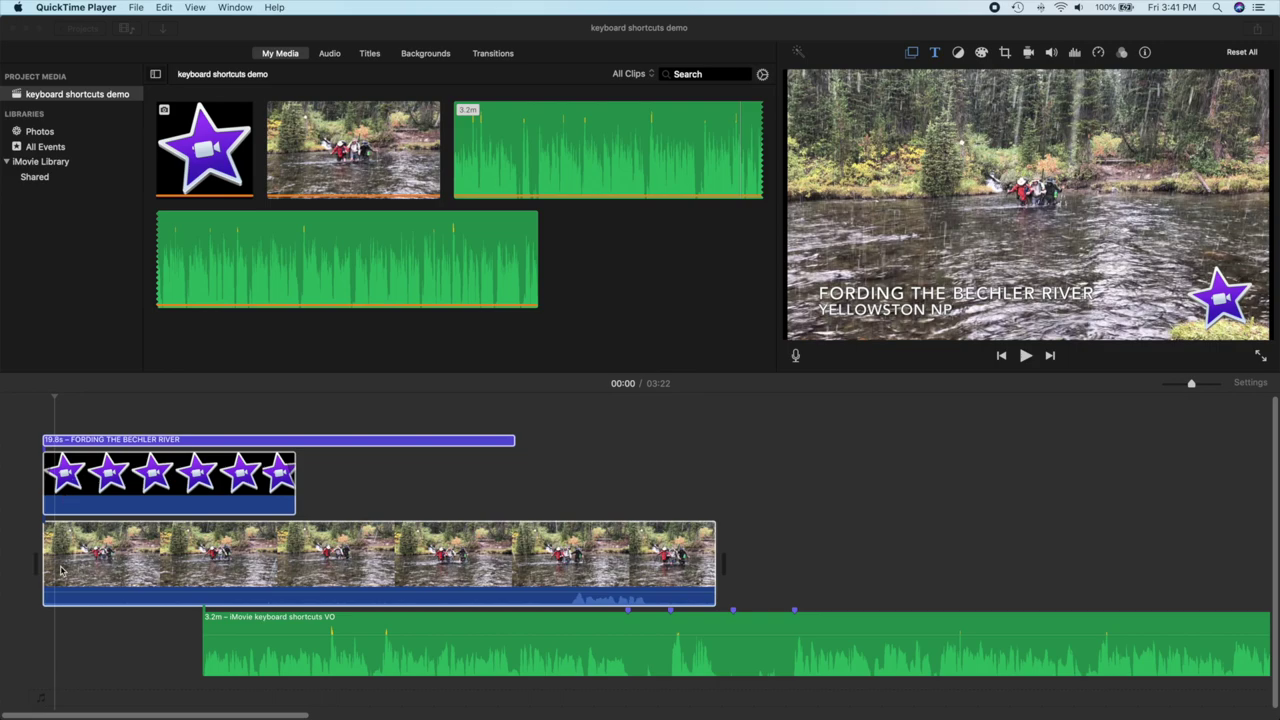
Select all clips in the project and preview playback from the clip start
{"action": "left_click", "coordinate": [56, 573]}
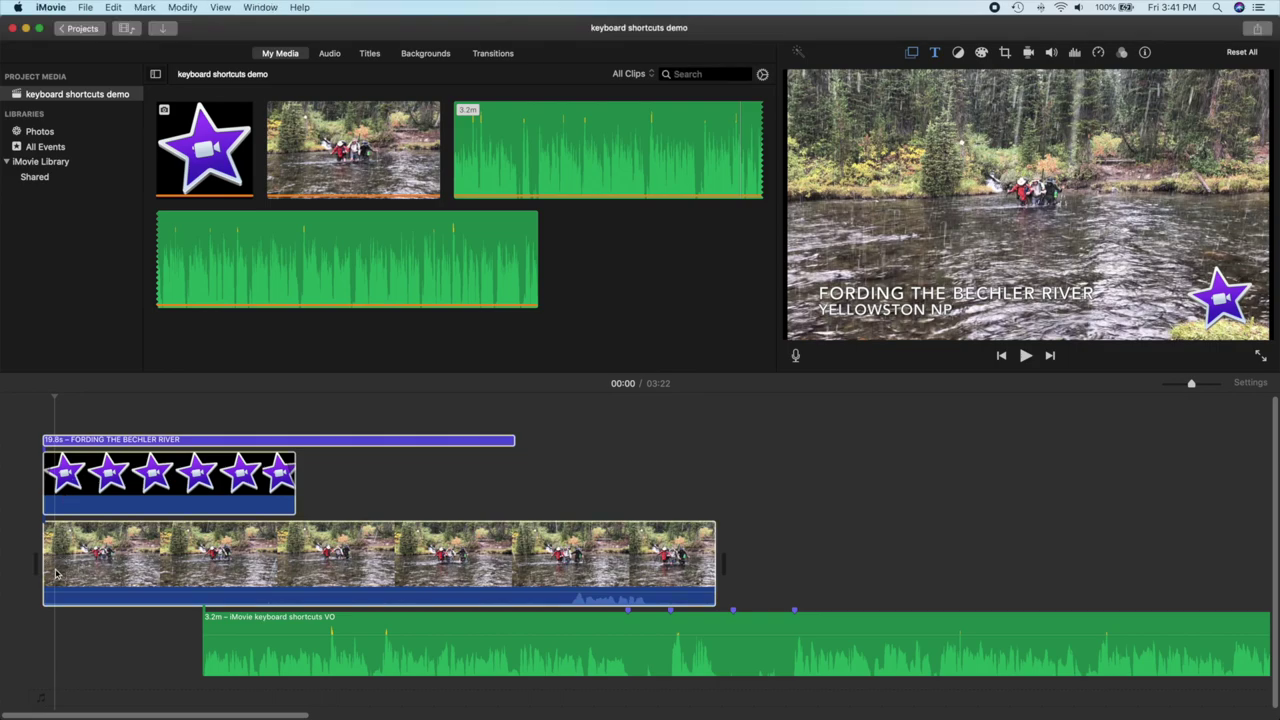
{"action": "key", "text": "super+a"}
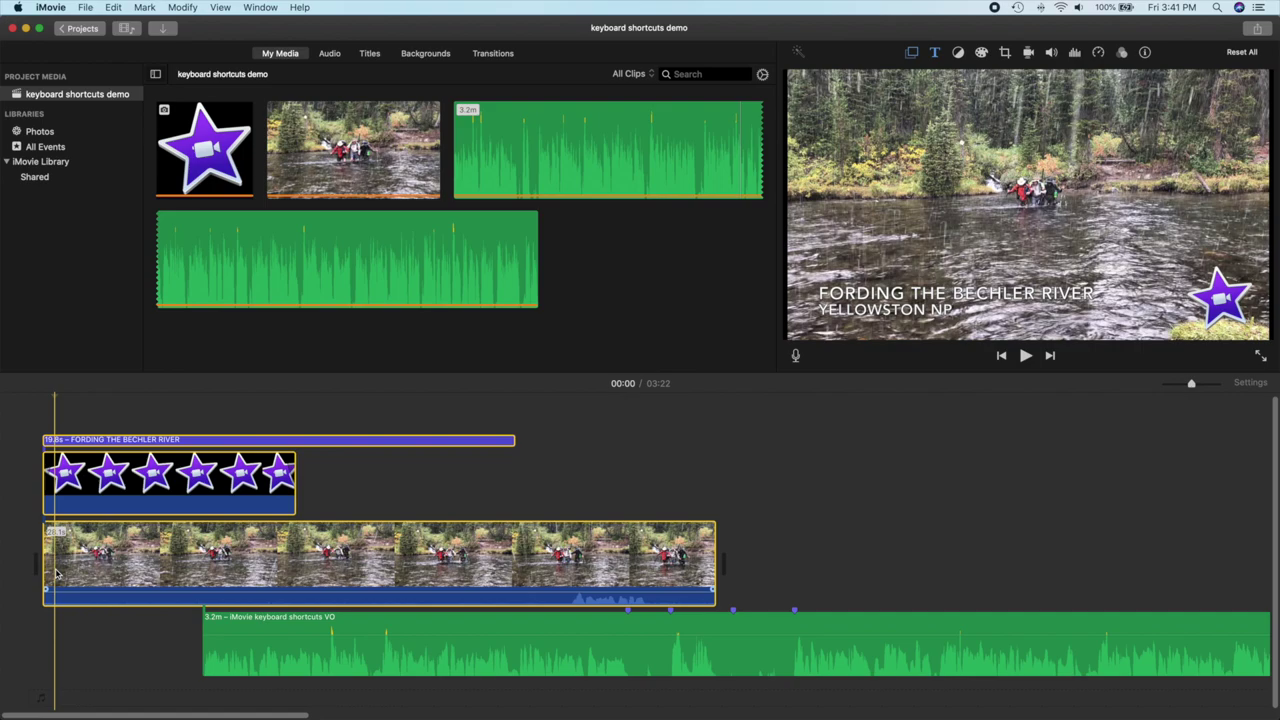
{"action": "key", "text": "space"}
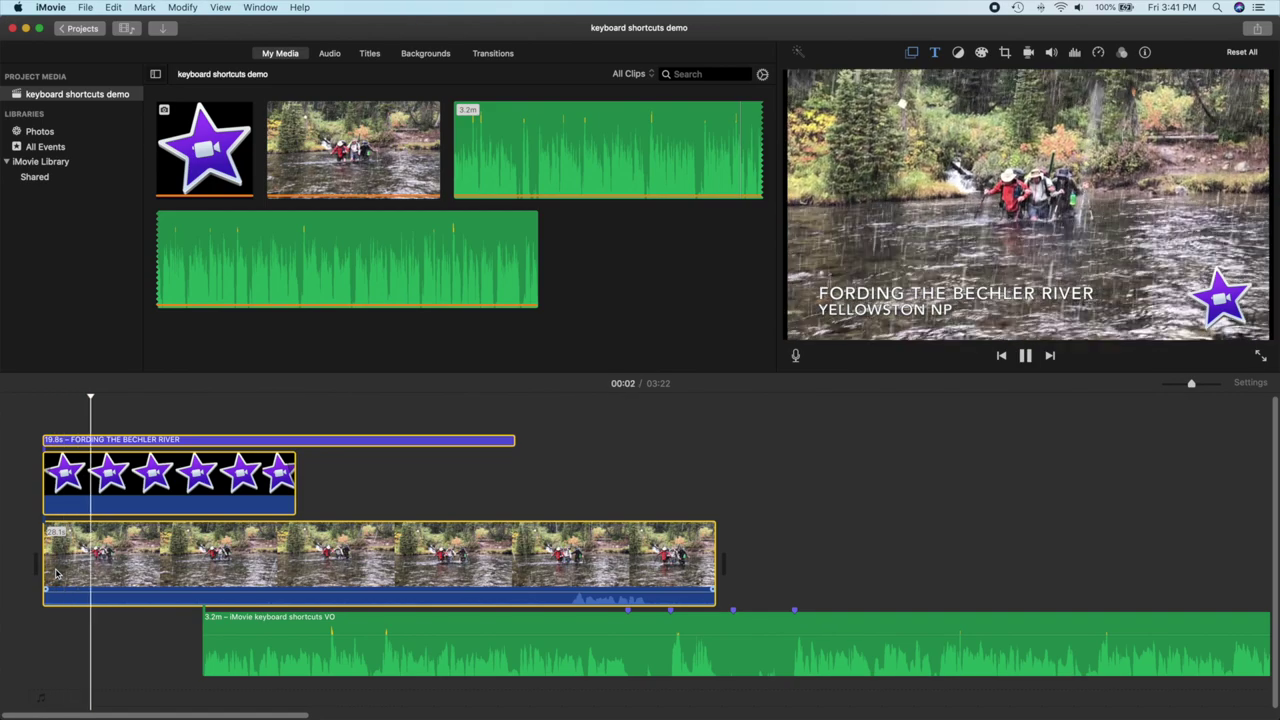
{"action": "key", "text": "space"}
{"action": "left_click", "coordinate": [56, 573]}
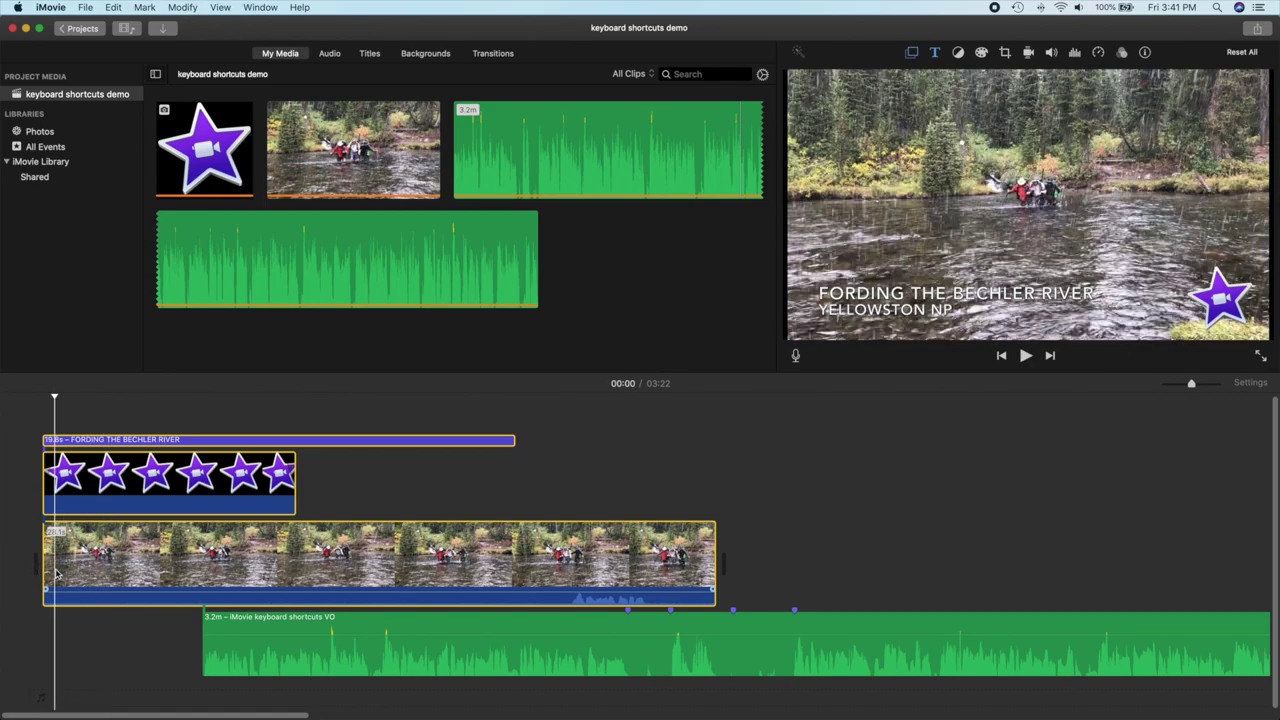
{"action": "key", "text": "space"}
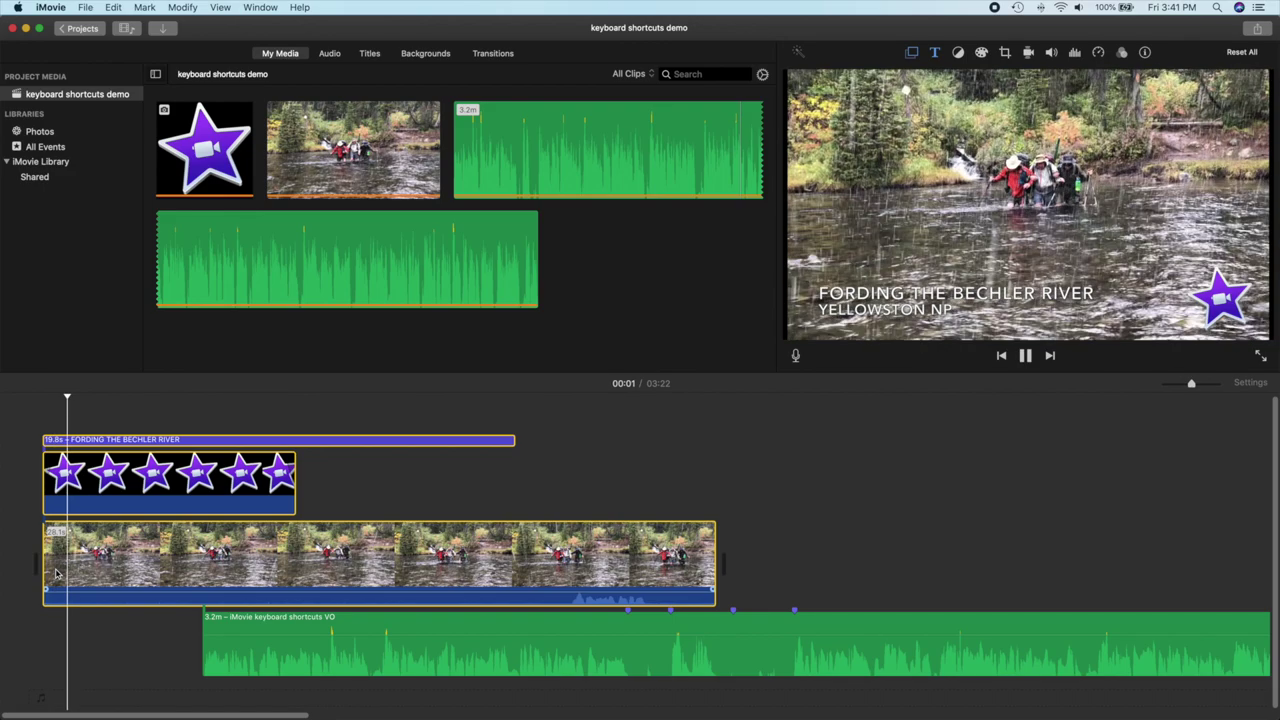
{"action": "key", "text": "space"}
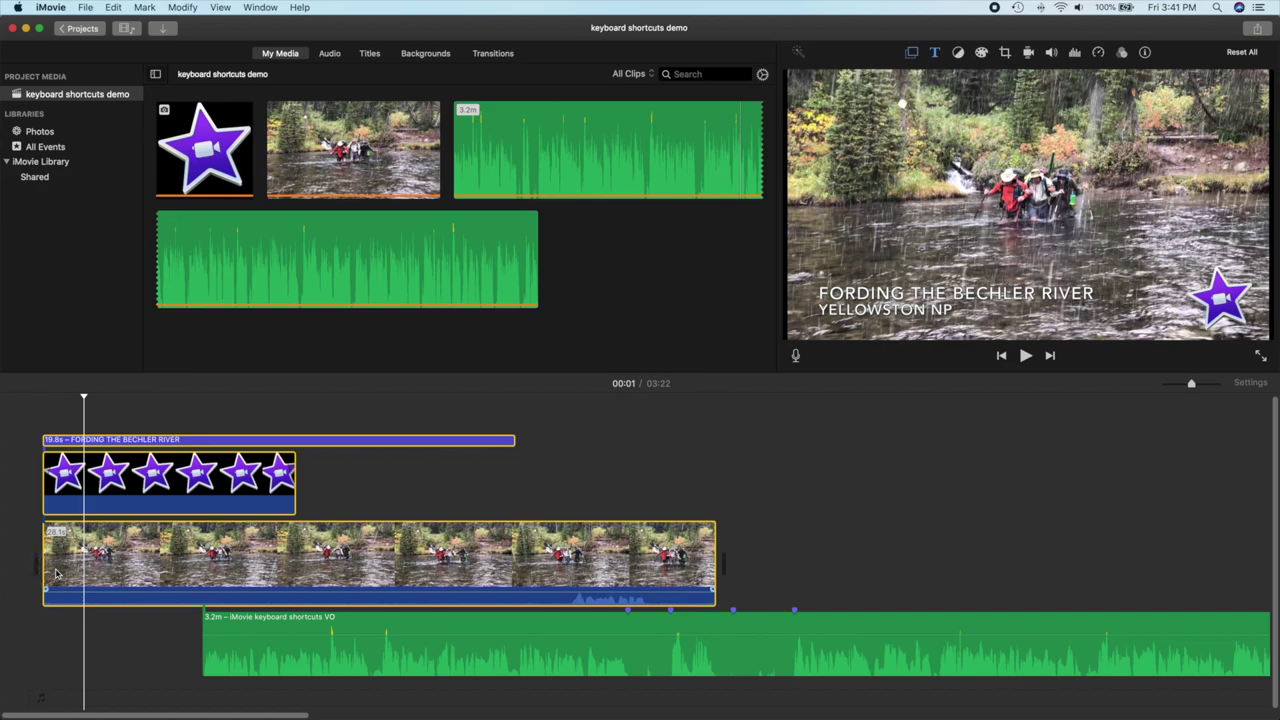
{"action": "left_click", "coordinate": [56, 573]}
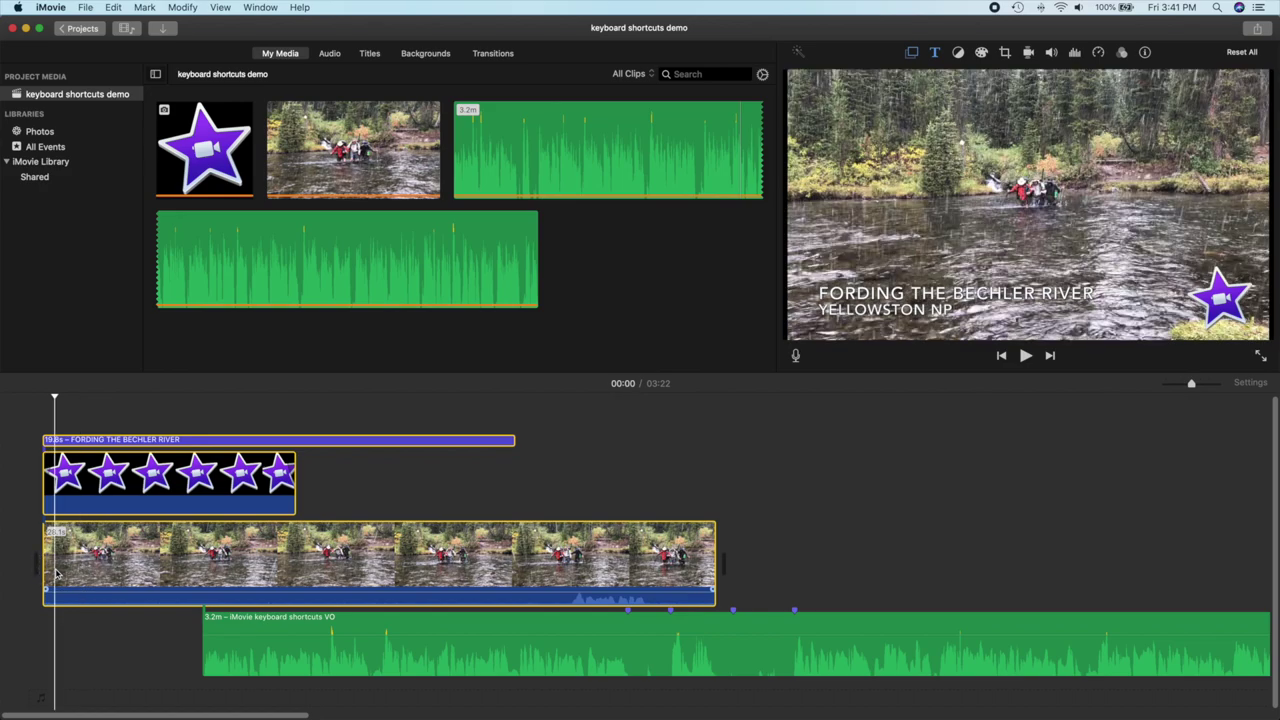
Find the frame where the title is fully formed and trim all selected clips' starts there
{"action": "key", "text": "l"}
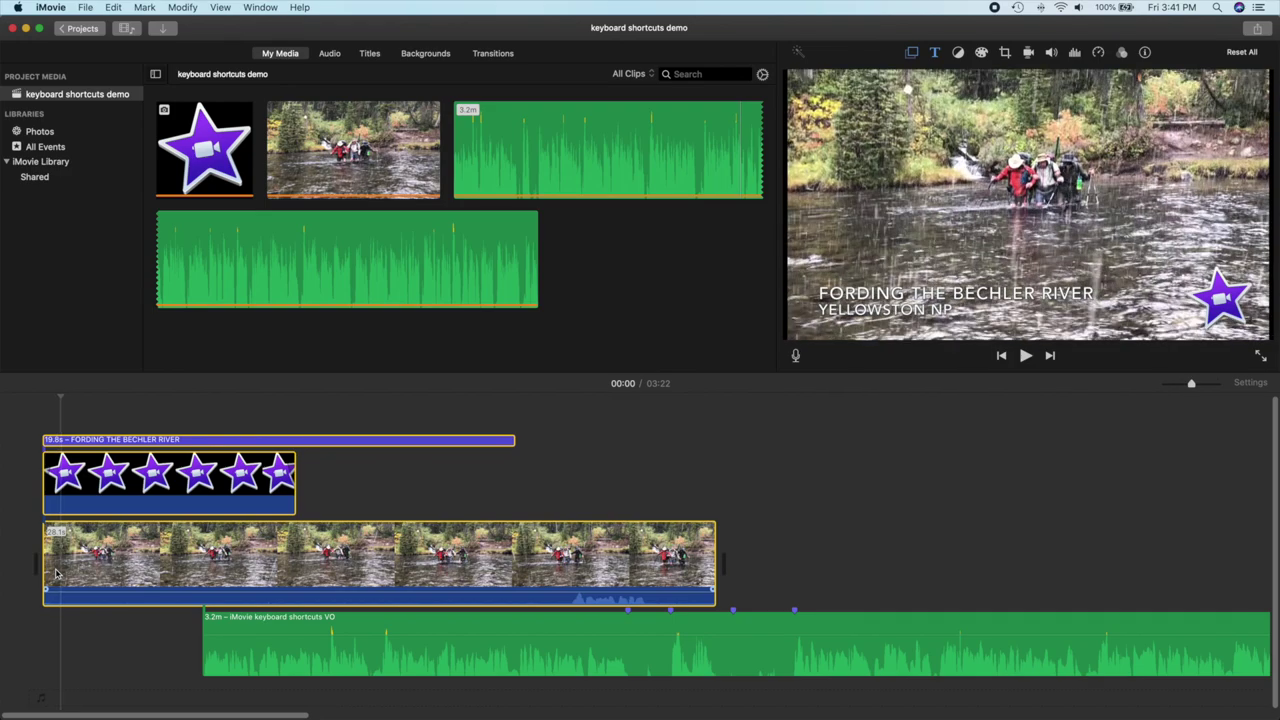
{"action": "key", "text": "j"}
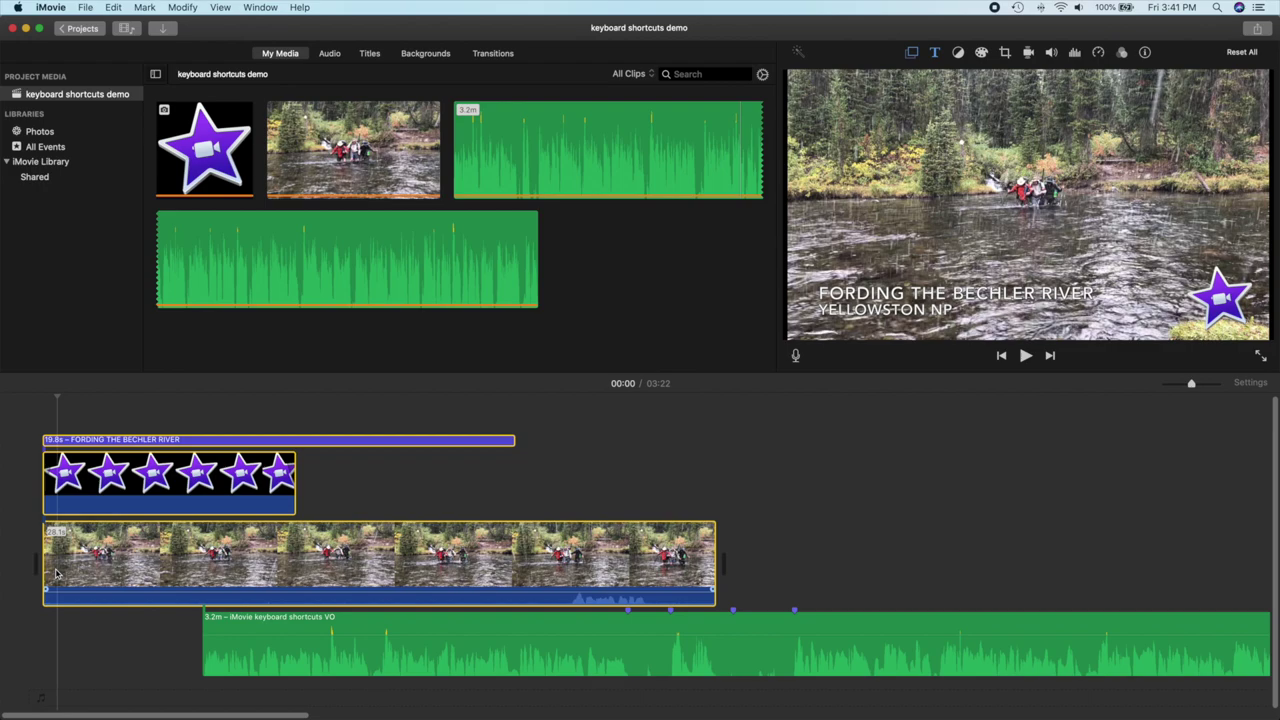
{"action": "key", "text": "Right"}
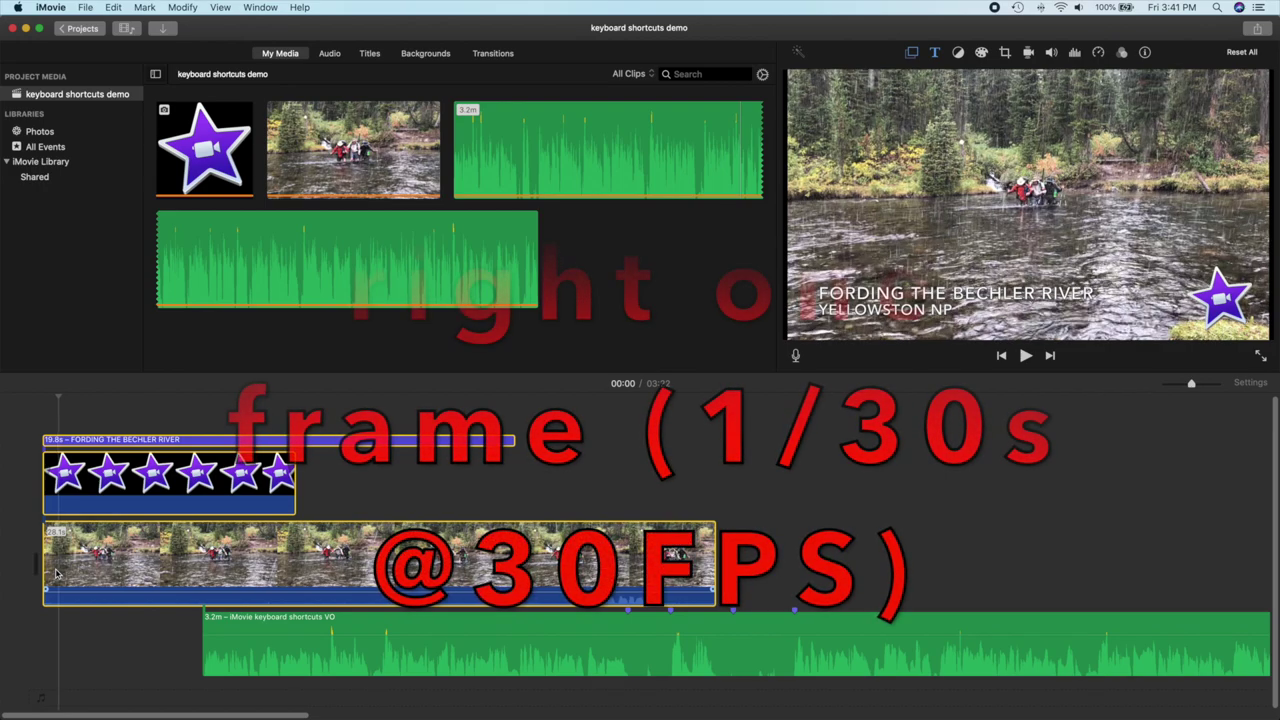
{"action": "key", "text": "Left"}
{"action": "key", "text": "Left"}
{"action": "key", "text": "Left"}
{"action": "key", "text": "Left"}
{"action": "key", "text": "Left"}
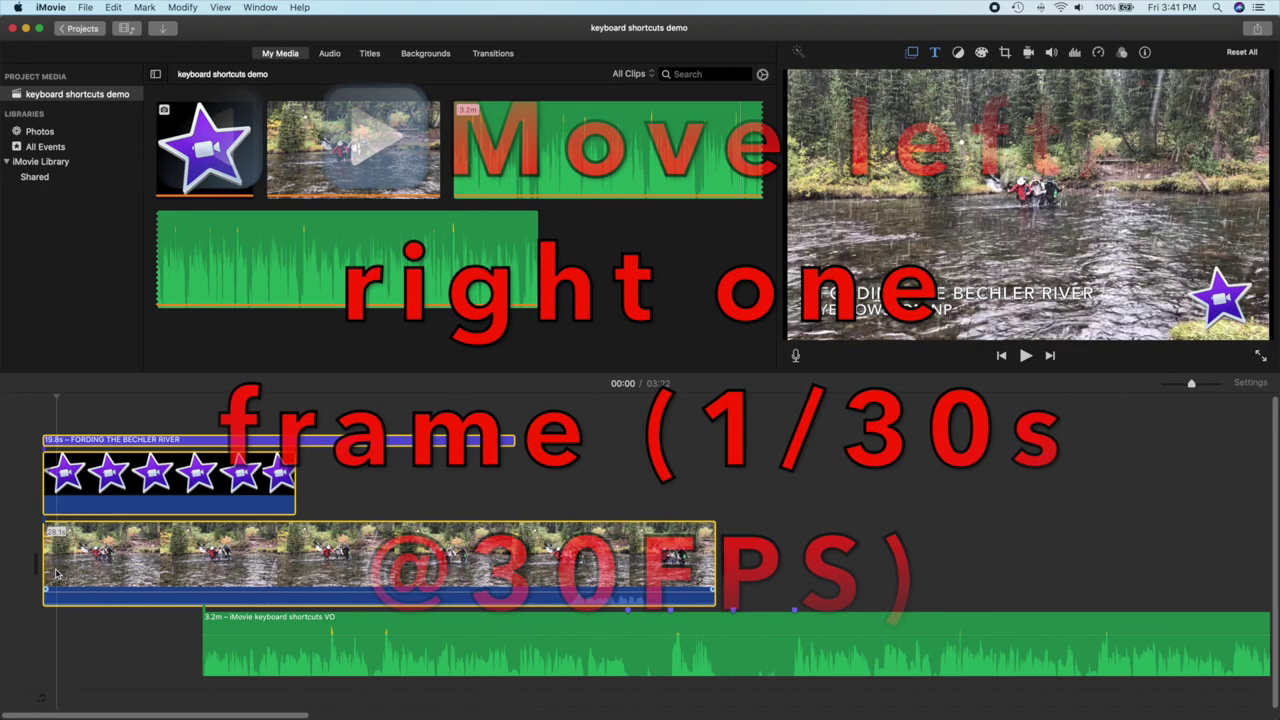
{"action": "key", "text": "Right"}
{"action": "key", "text": "Right"}
{"action": "key", "text": "Right"}
{"action": "key", "text": "Right"}
{"action": "key", "text": "Right"}
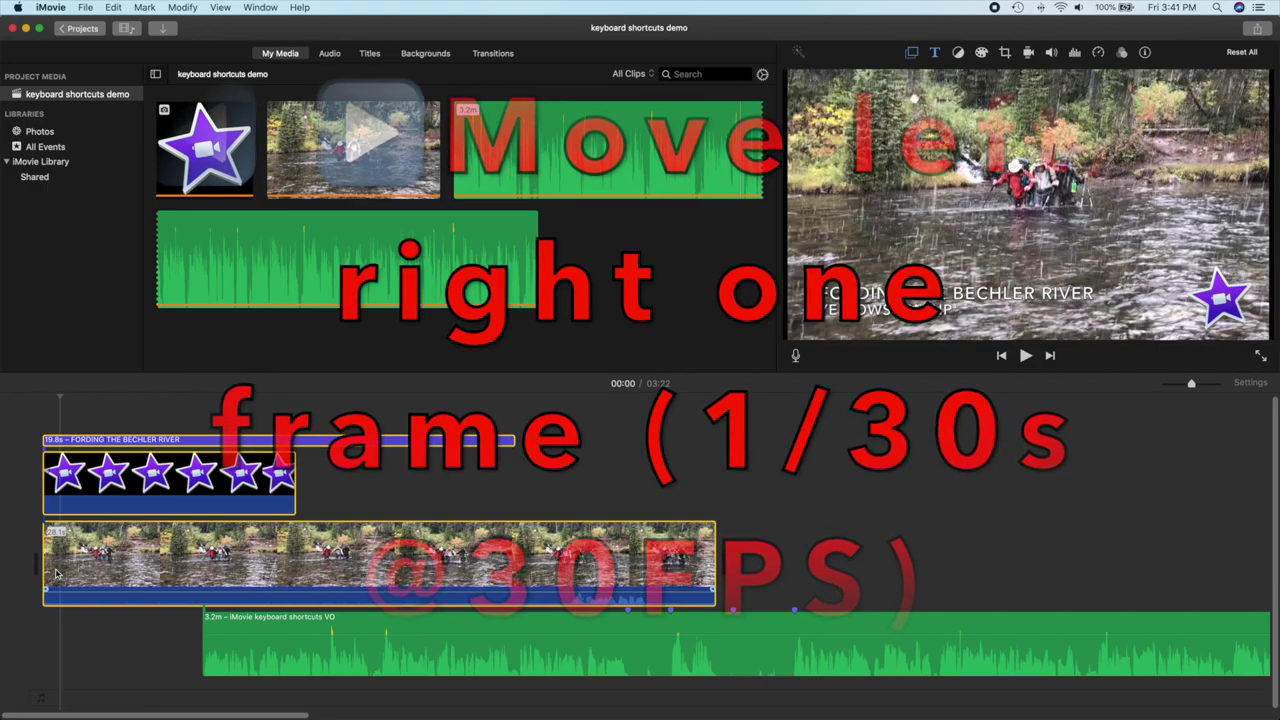
{"action": "key", "text": "Left"}
{"action": "key", "text": "Left"}
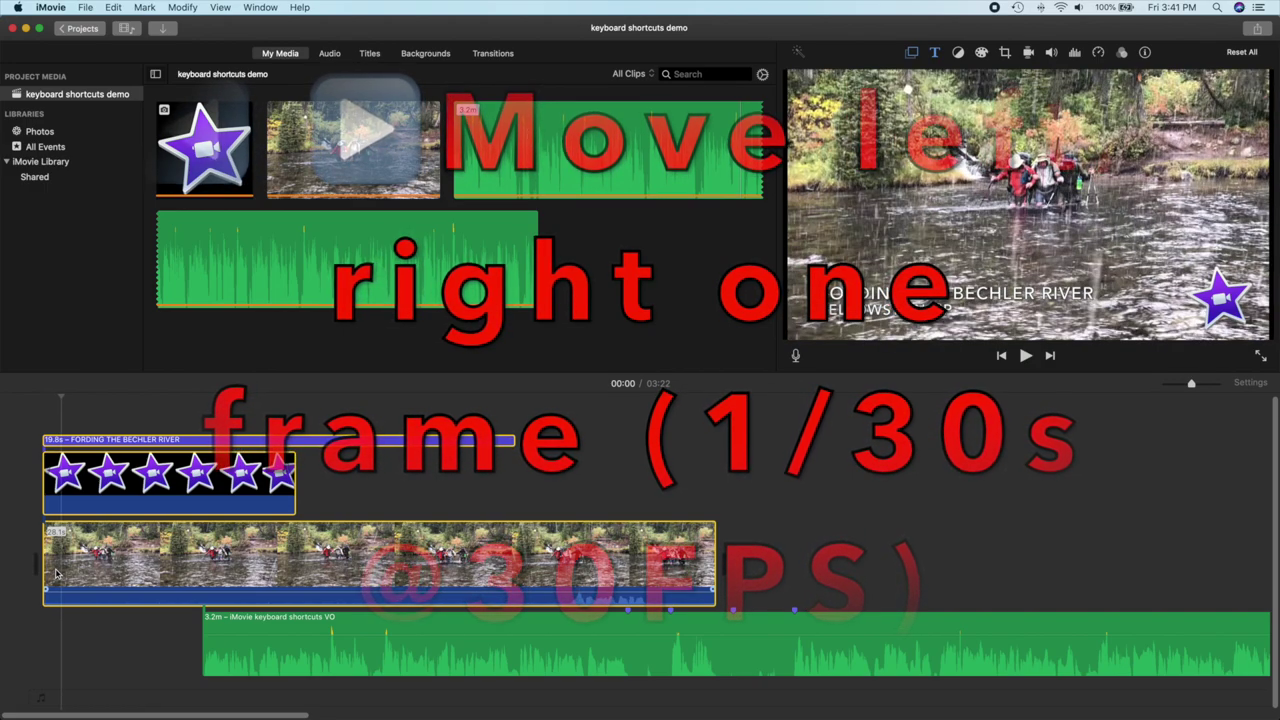
{"action": "key", "text": "Right"}
{"action": "key", "text": "Right"}
{"action": "key", "text": "Right"}
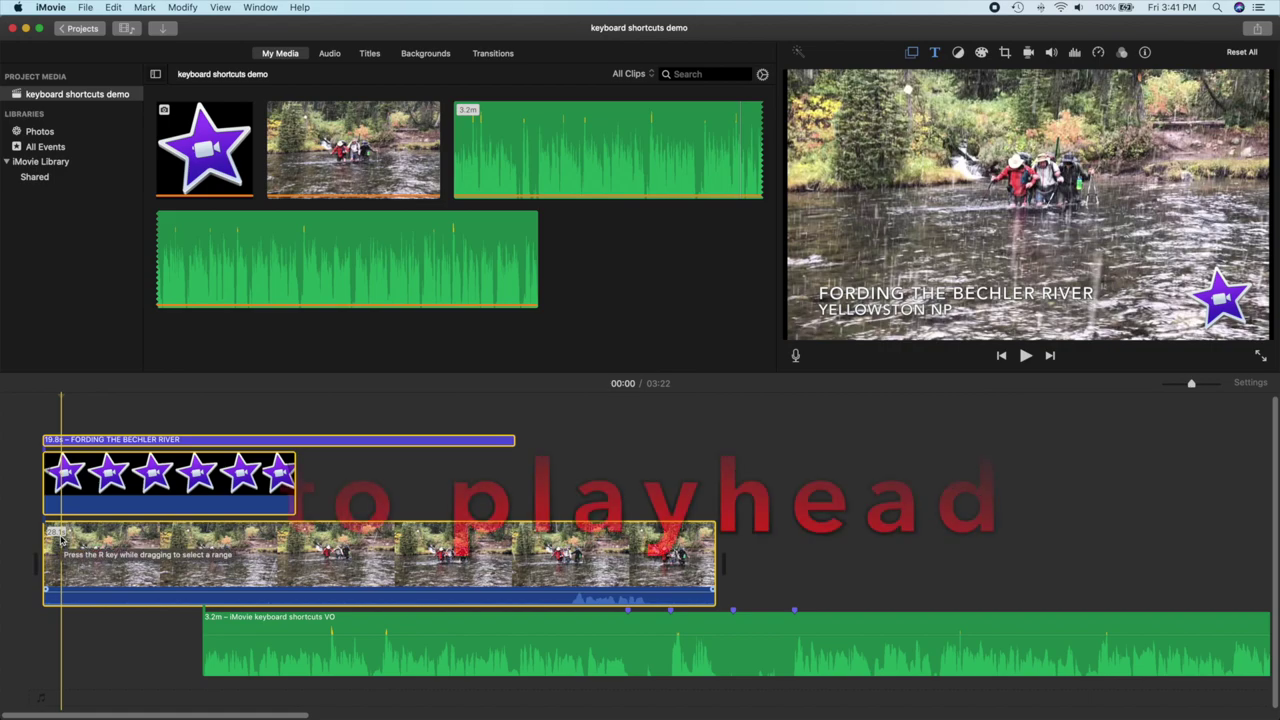
{"action": "key", "text": "alt+bracketleft"}
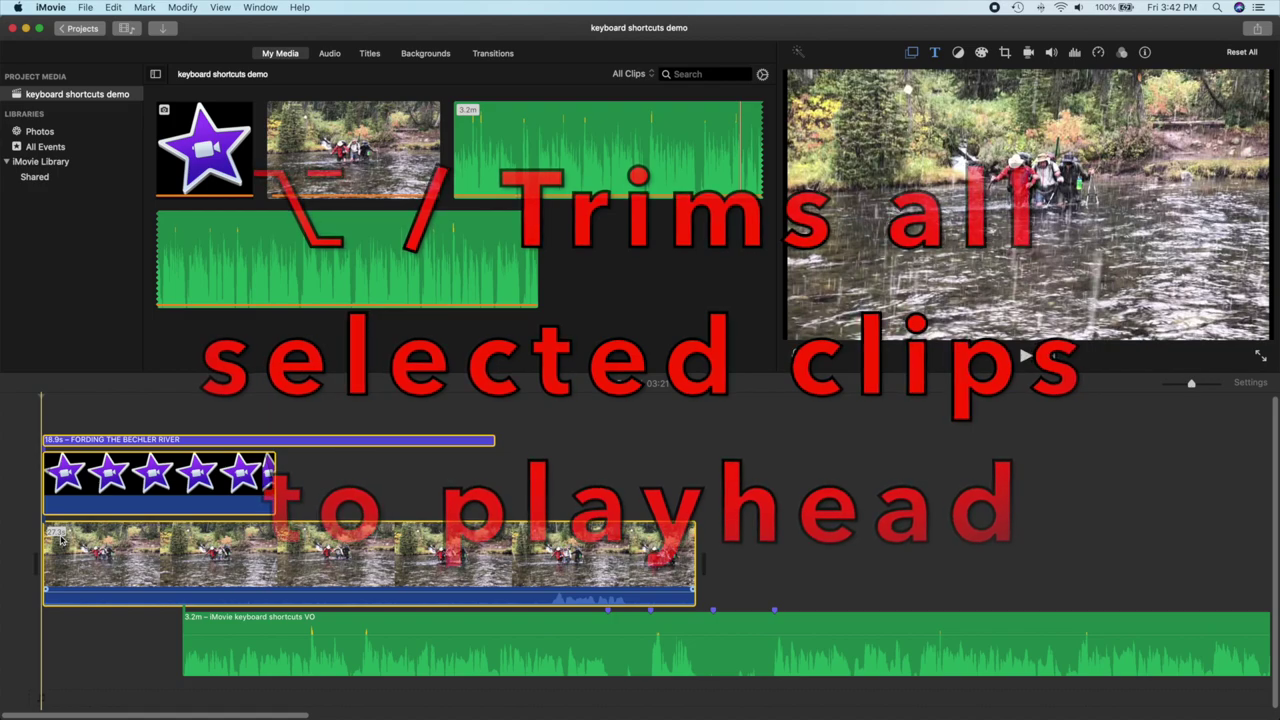
{"action": "left_click", "coordinate": [65, 540]}
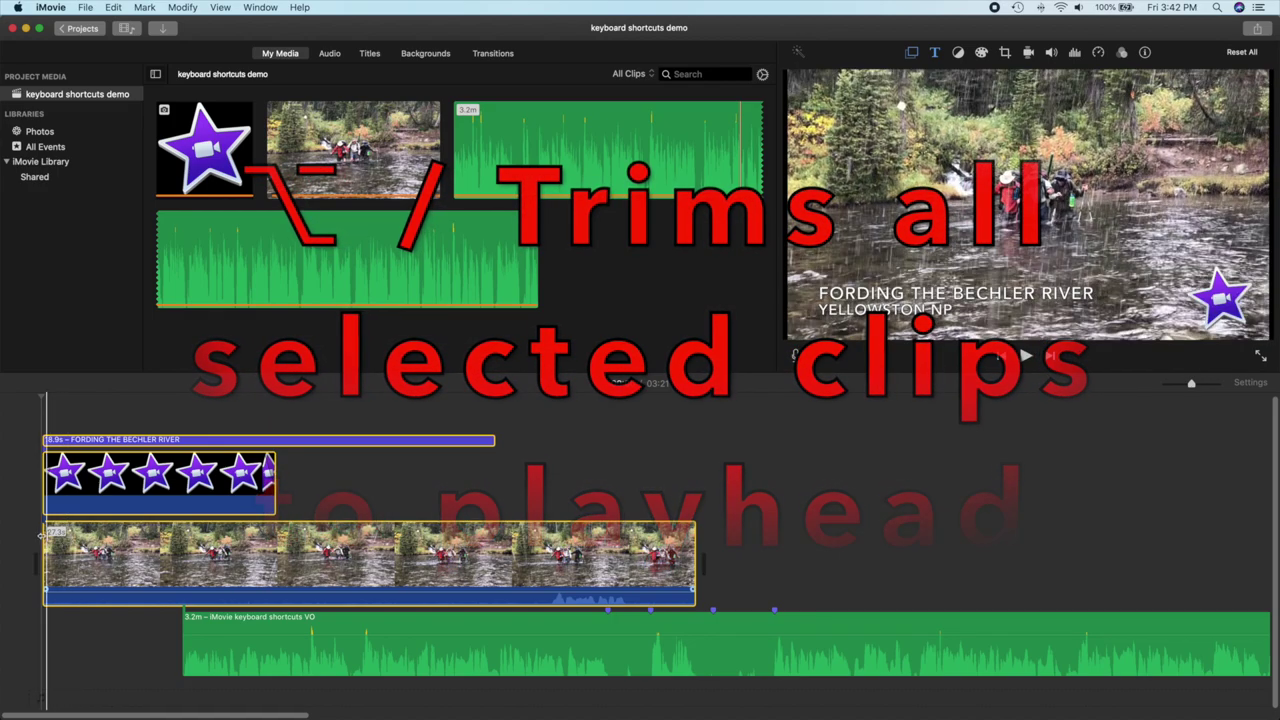
{"action": "left_click", "coordinate": [85, 455]}
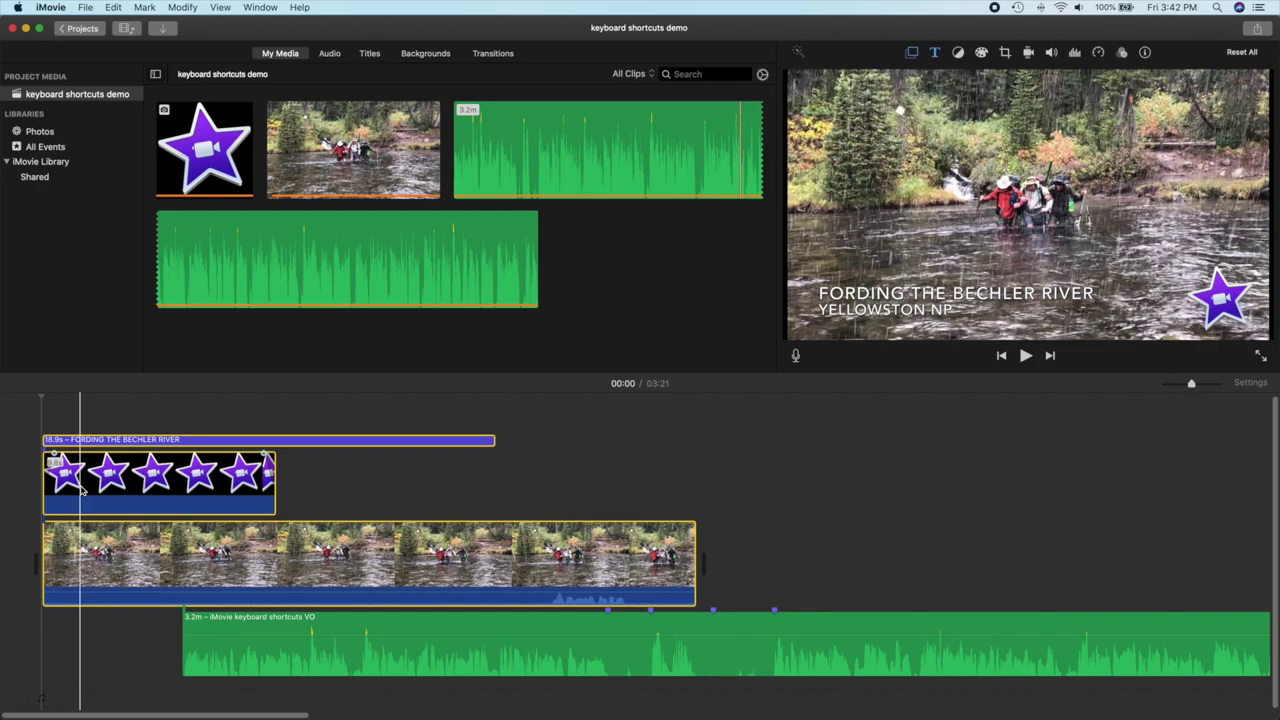
{"action": "left_click", "coordinate": [60, 537]}
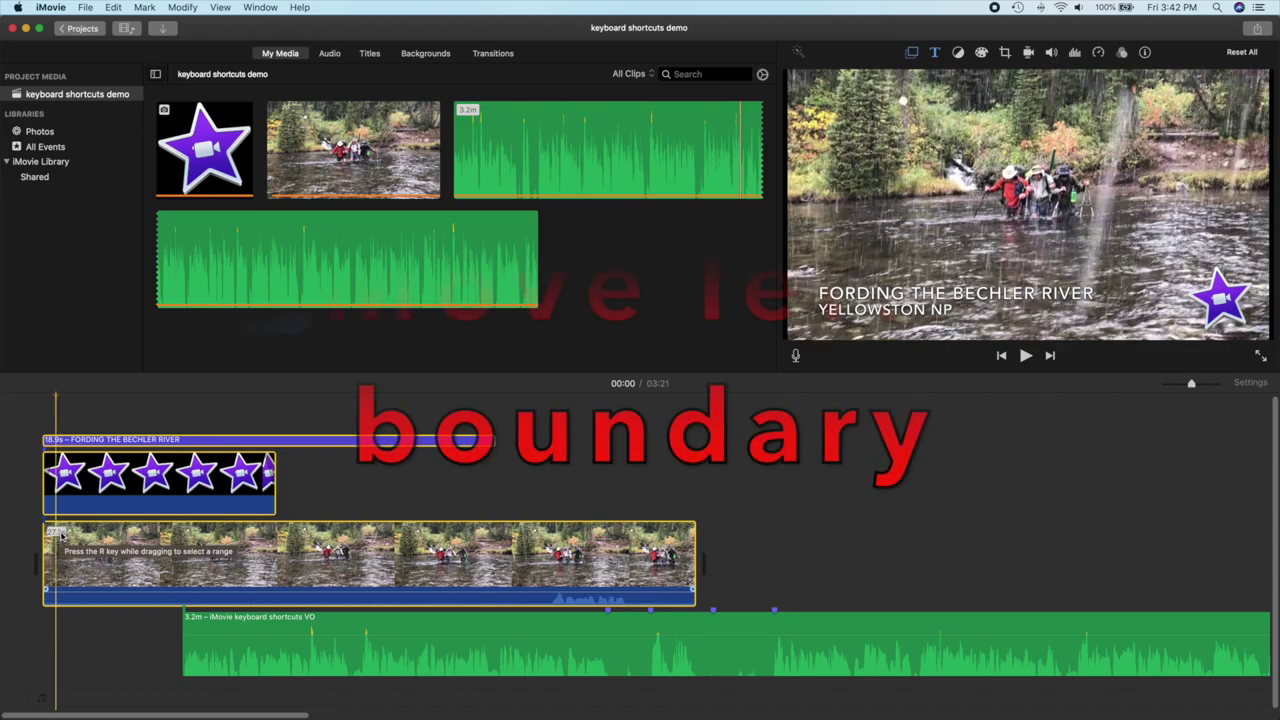
{"action": "key", "text": "Up"}
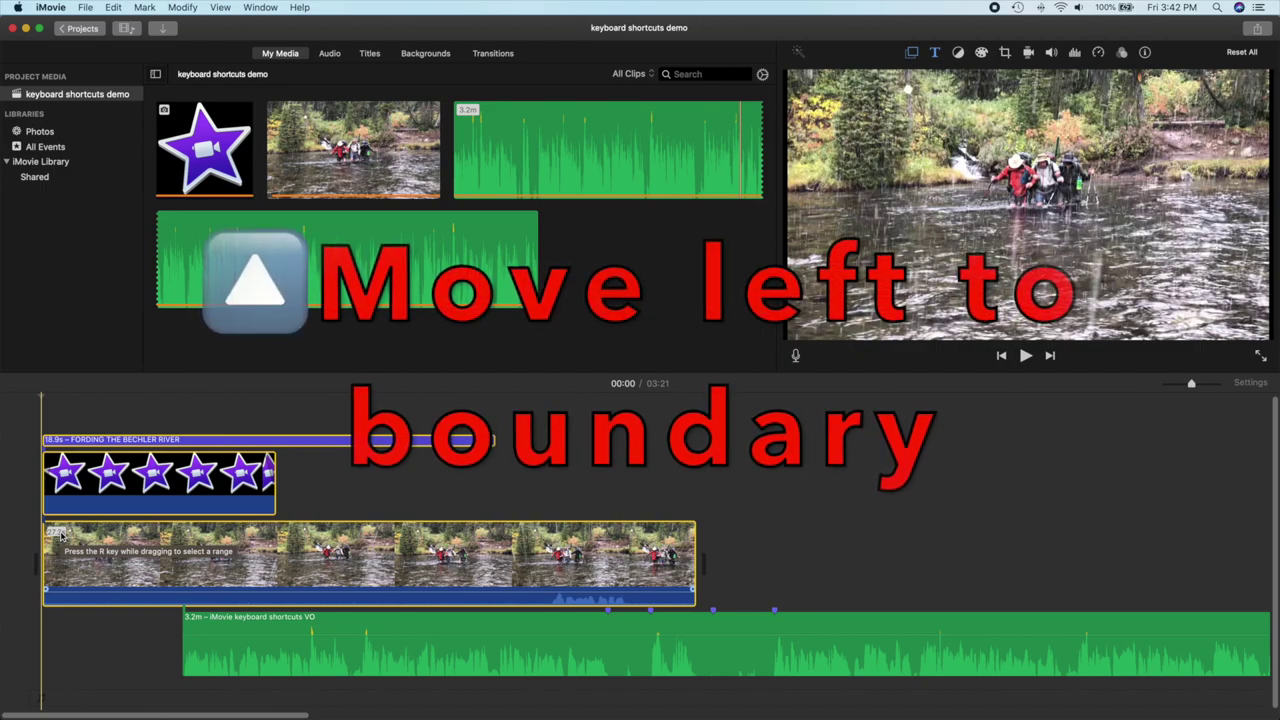
{"action": "key", "text": "space"}
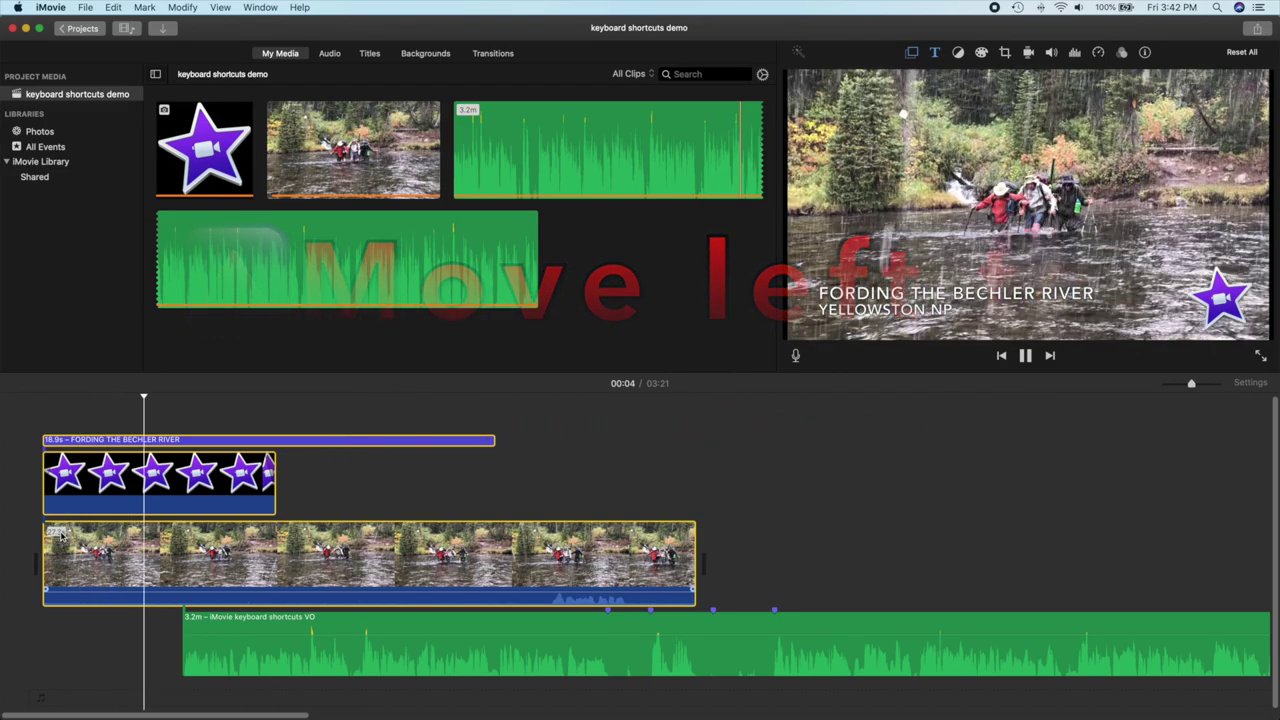
{"action": "key", "text": "space"}
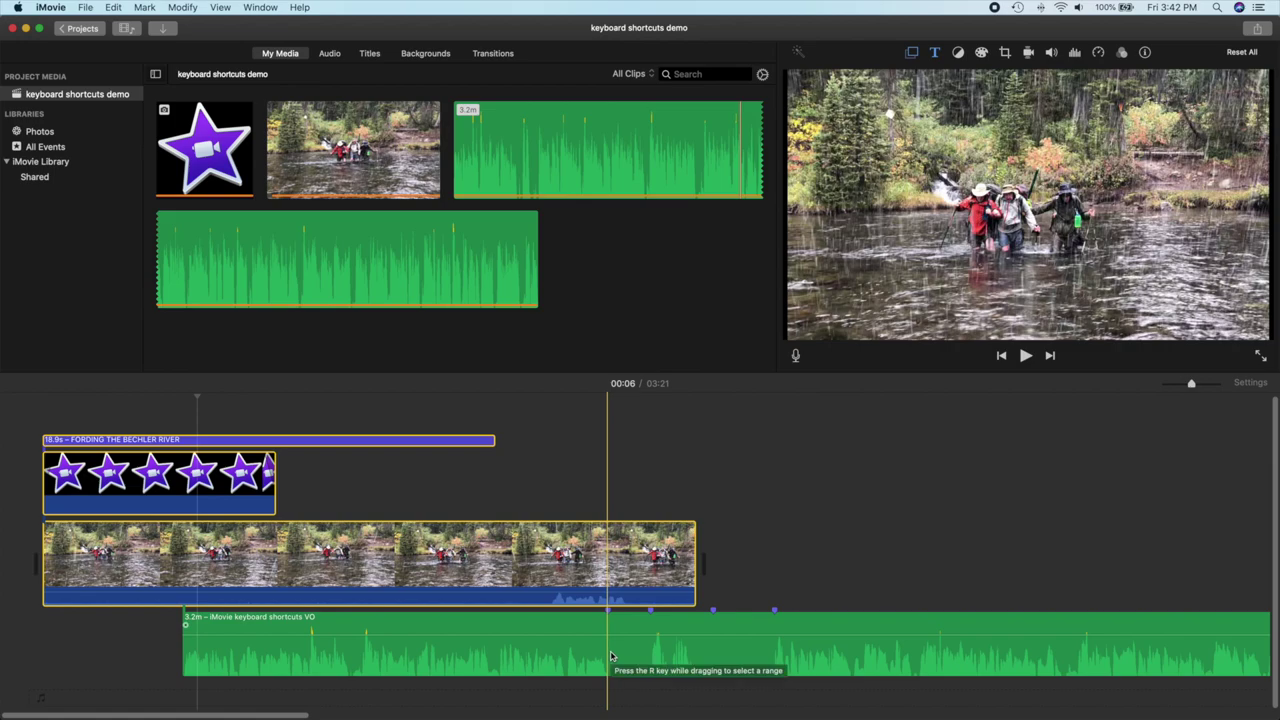
Zoom the timeline and split the voice-over at 00:23 into 17.7s and 2.9m pieces
{"action": "left_click", "coordinate": [611, 656]}
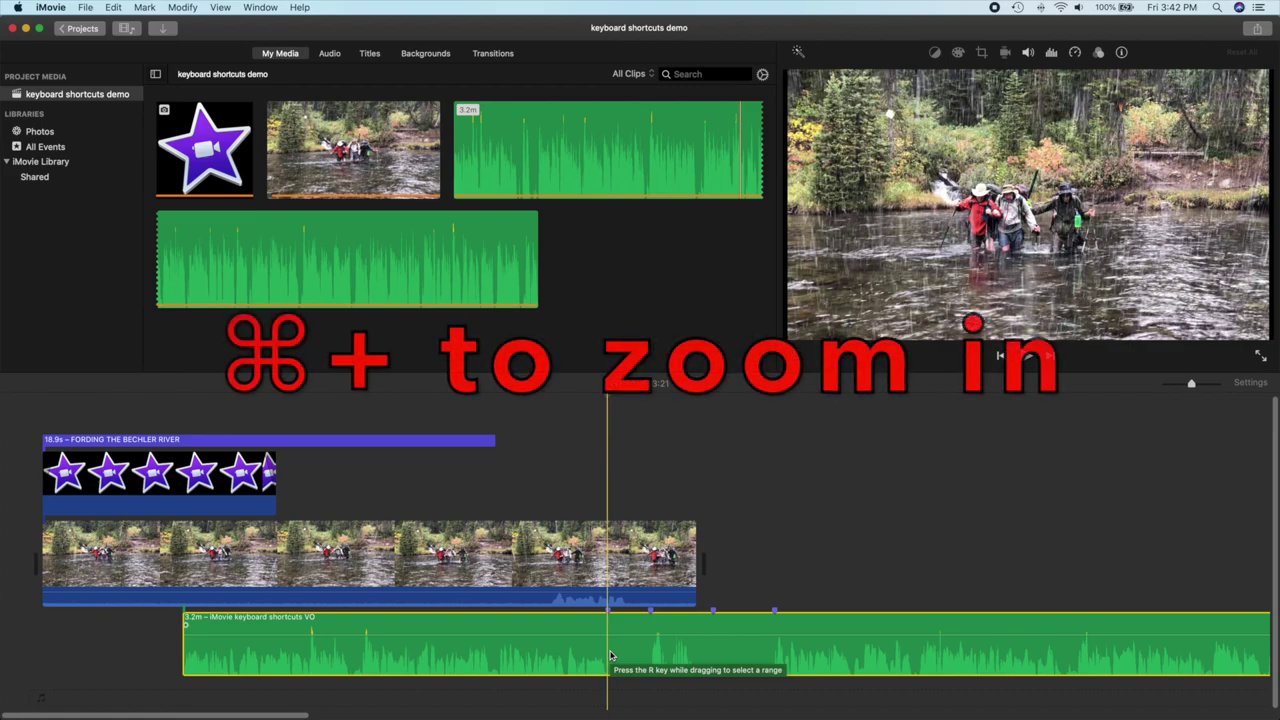
{"action": "key", "text": "super+equal"}
{"action": "key", "text": "super+equal"}
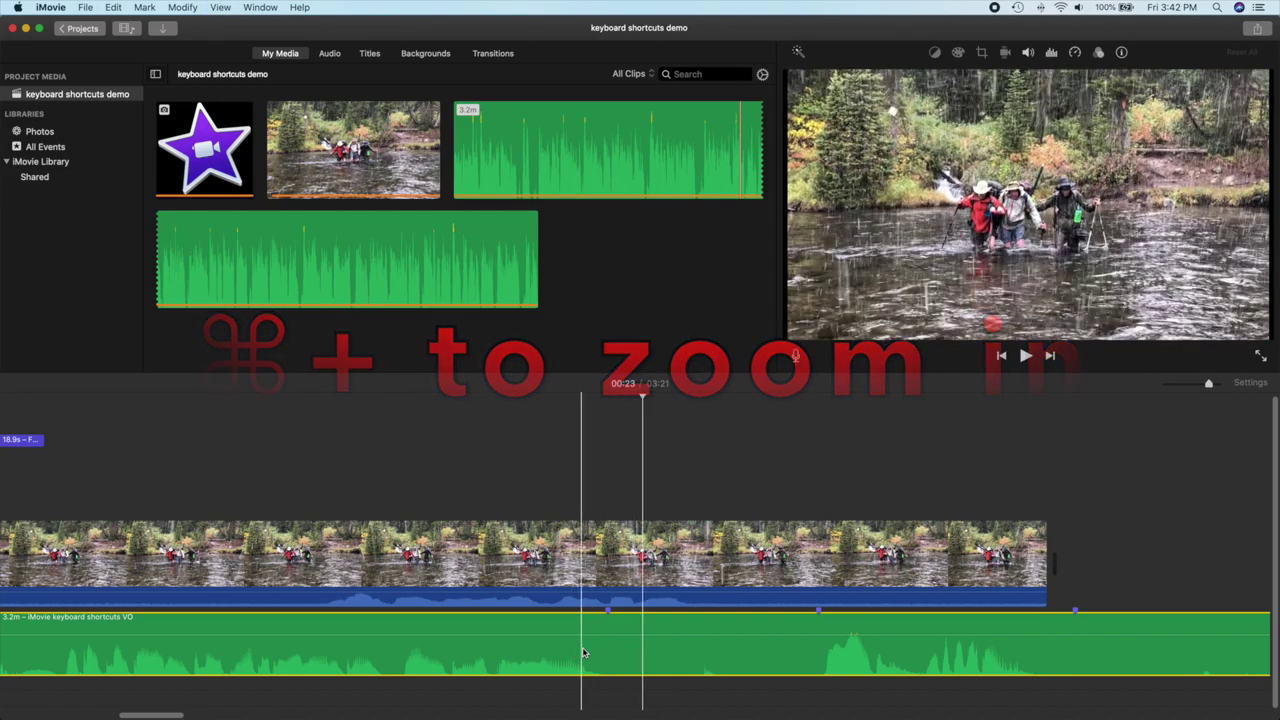
{"action": "left_click", "coordinate": [591, 653]}
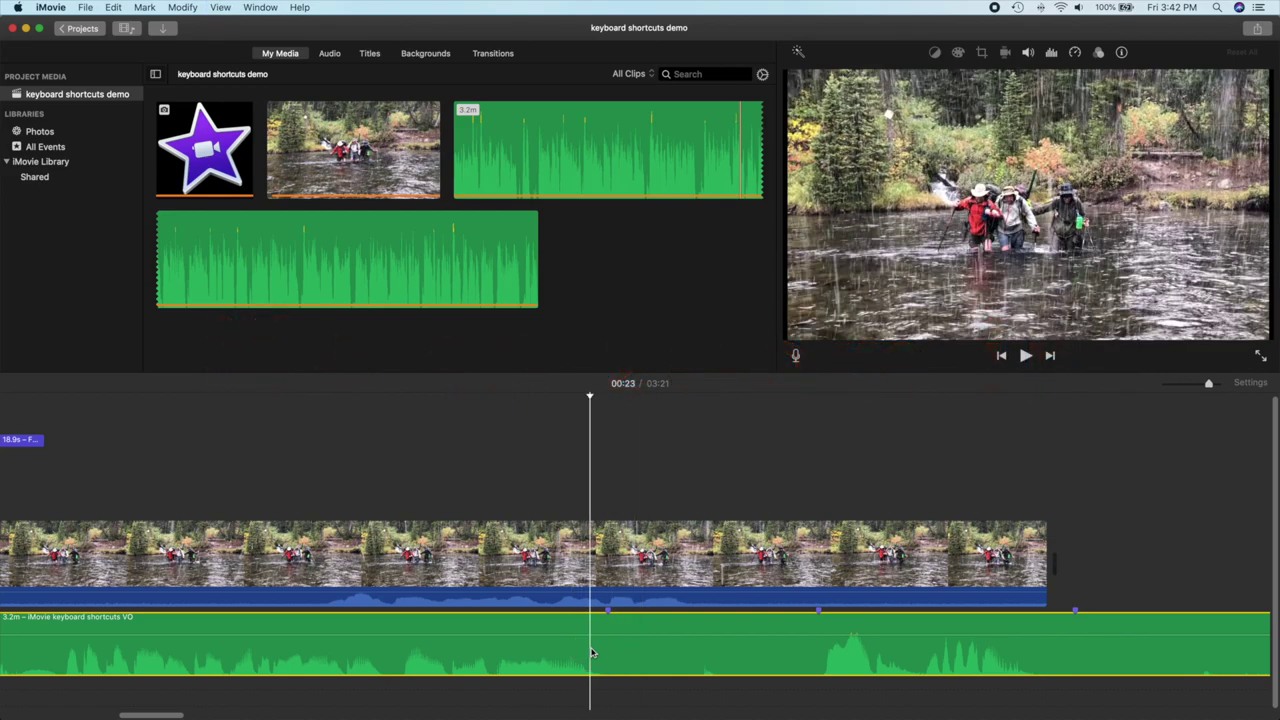
{"action": "key", "text": "space"}
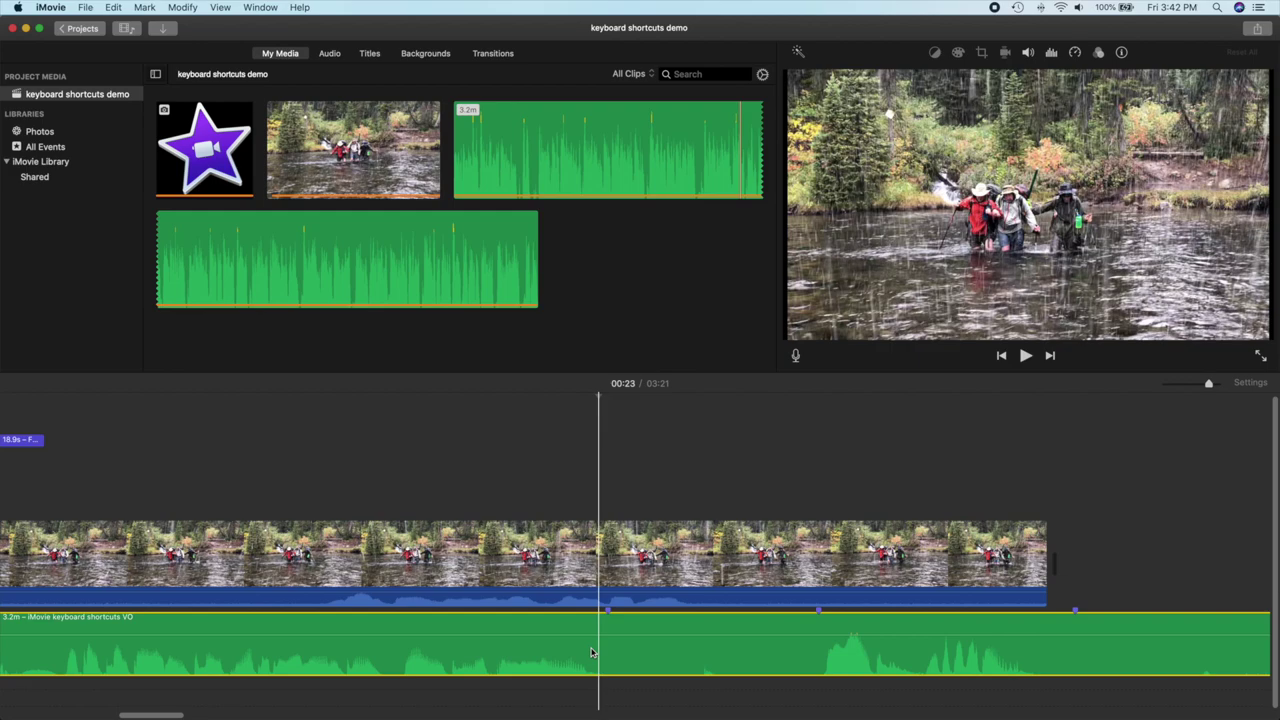
{"action": "key", "text": "super+b"}
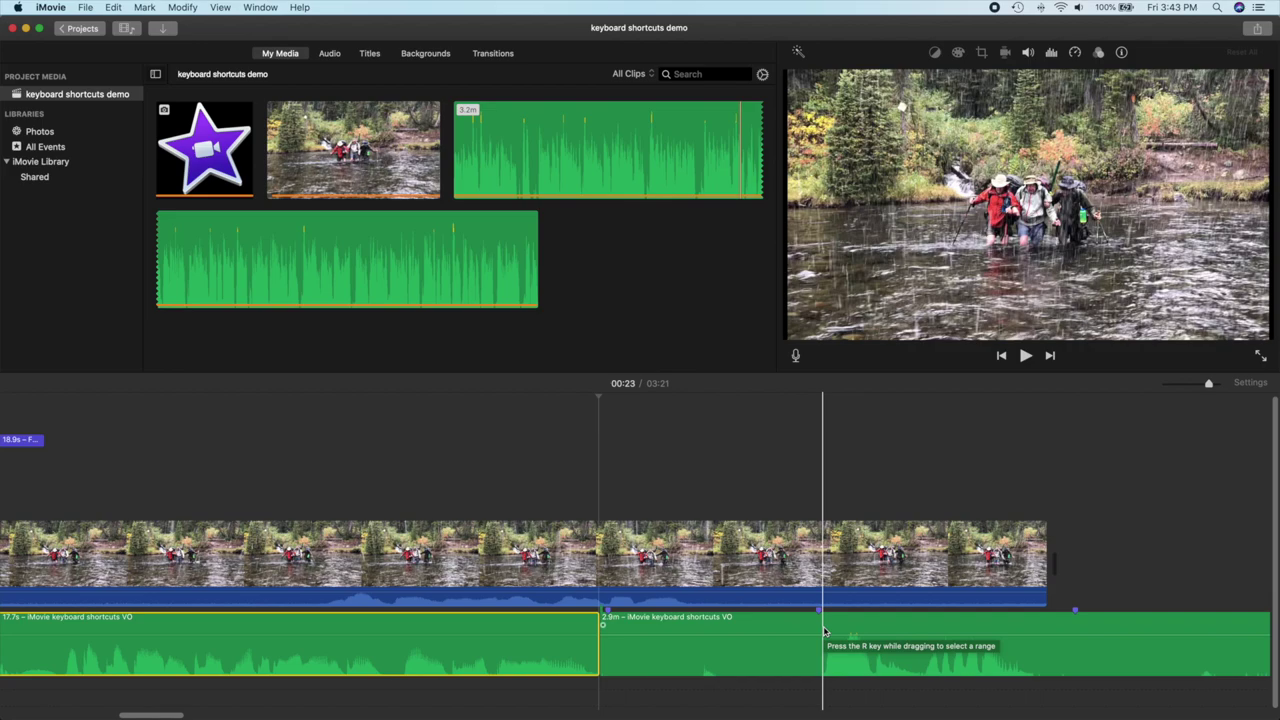
{"action": "left_click", "coordinate": [825, 631]}
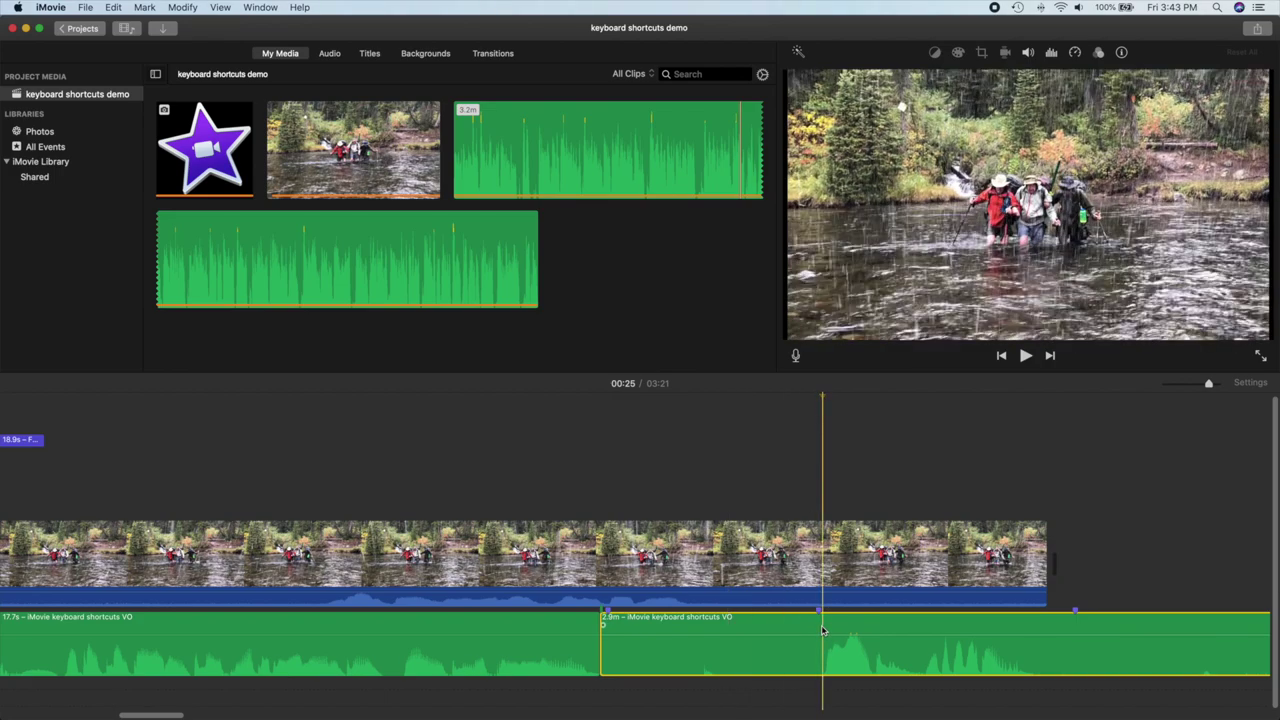
Trim the start of the 2.9m voice-over piece and drag it left to begin earlier
{"action": "key", "text": "alt+slash"}
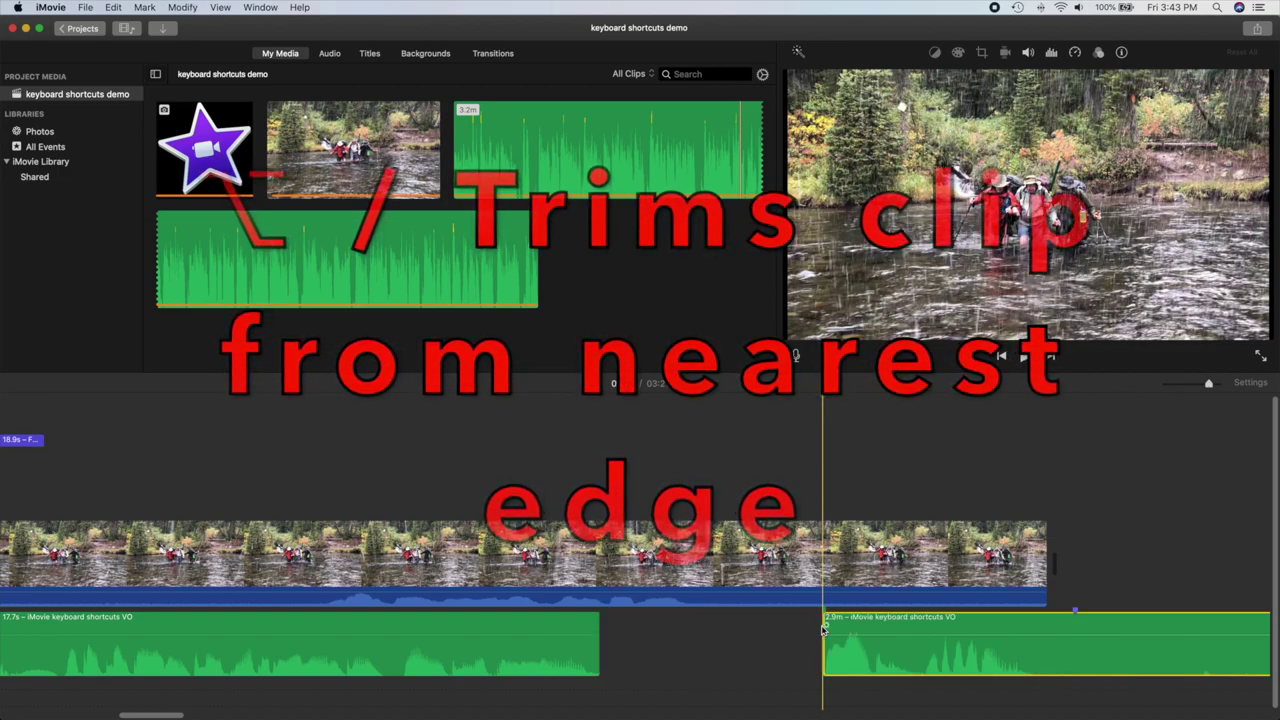
{"action": "left_click", "coordinate": [872, 626]}
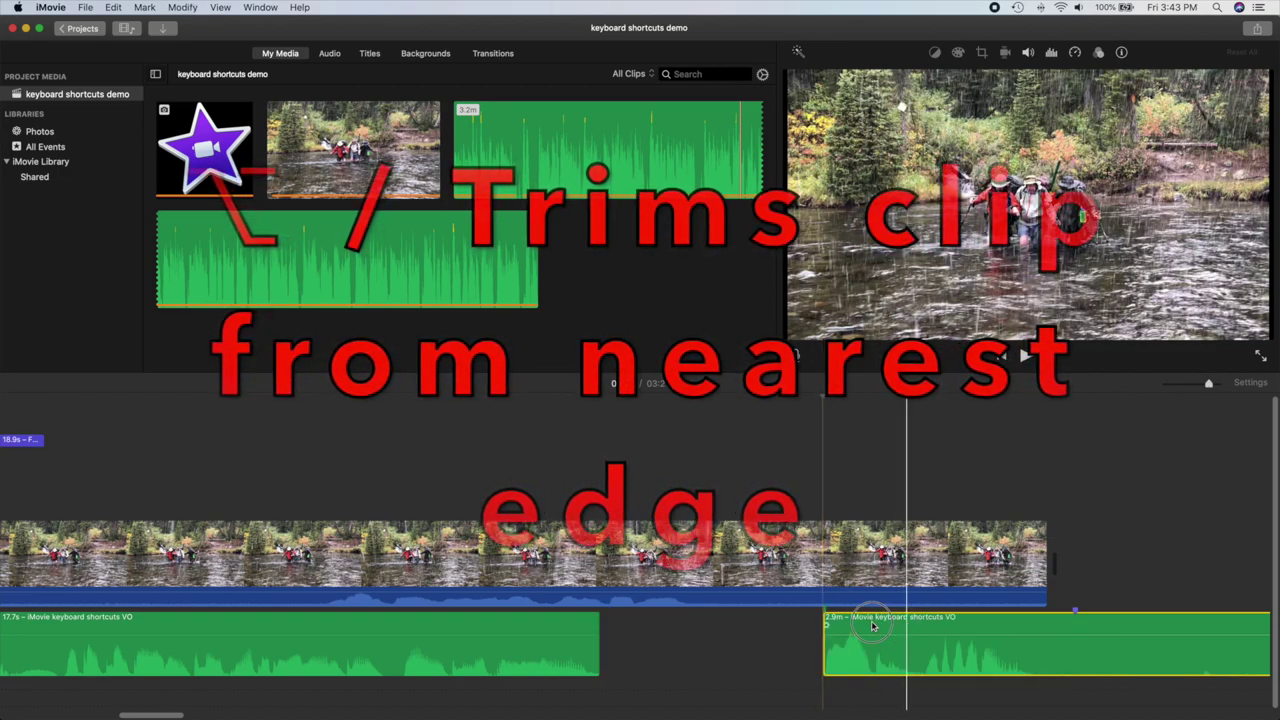
{"action": "left_click_drag", "start_coordinate": [872, 626], "coordinate": [775, 632]}
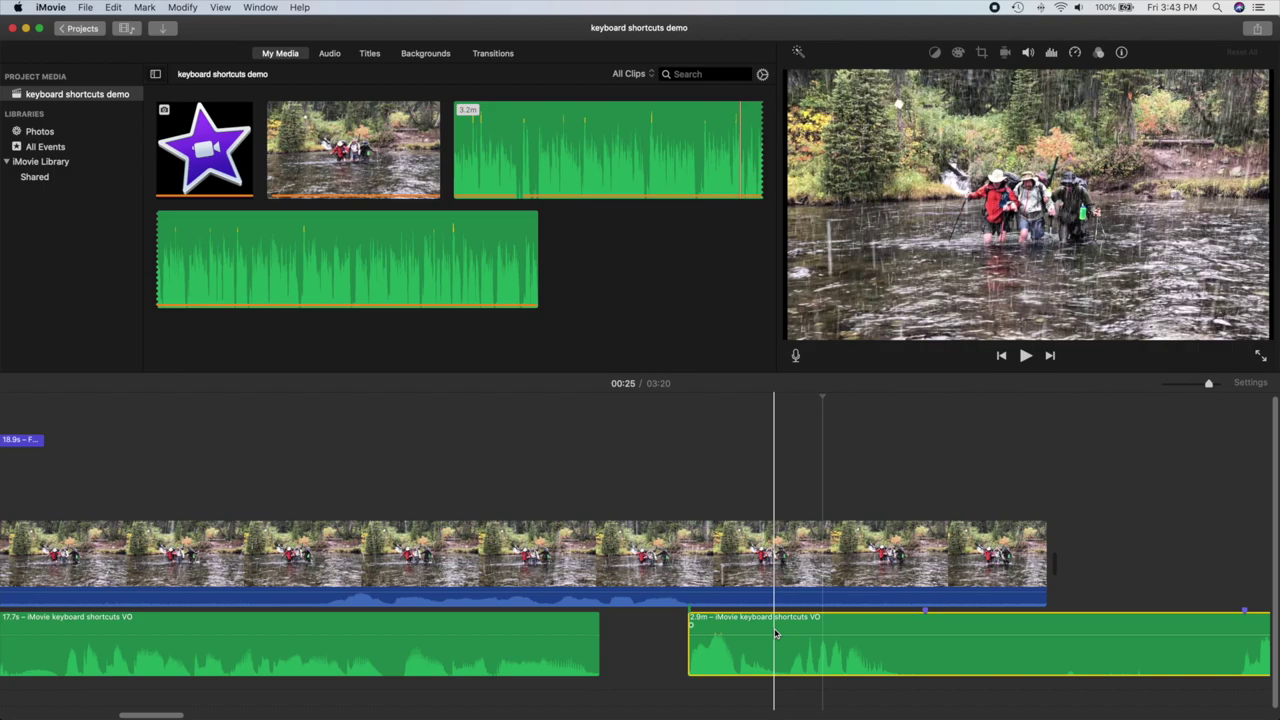
{"action": "left_click", "coordinate": [668, 568]}
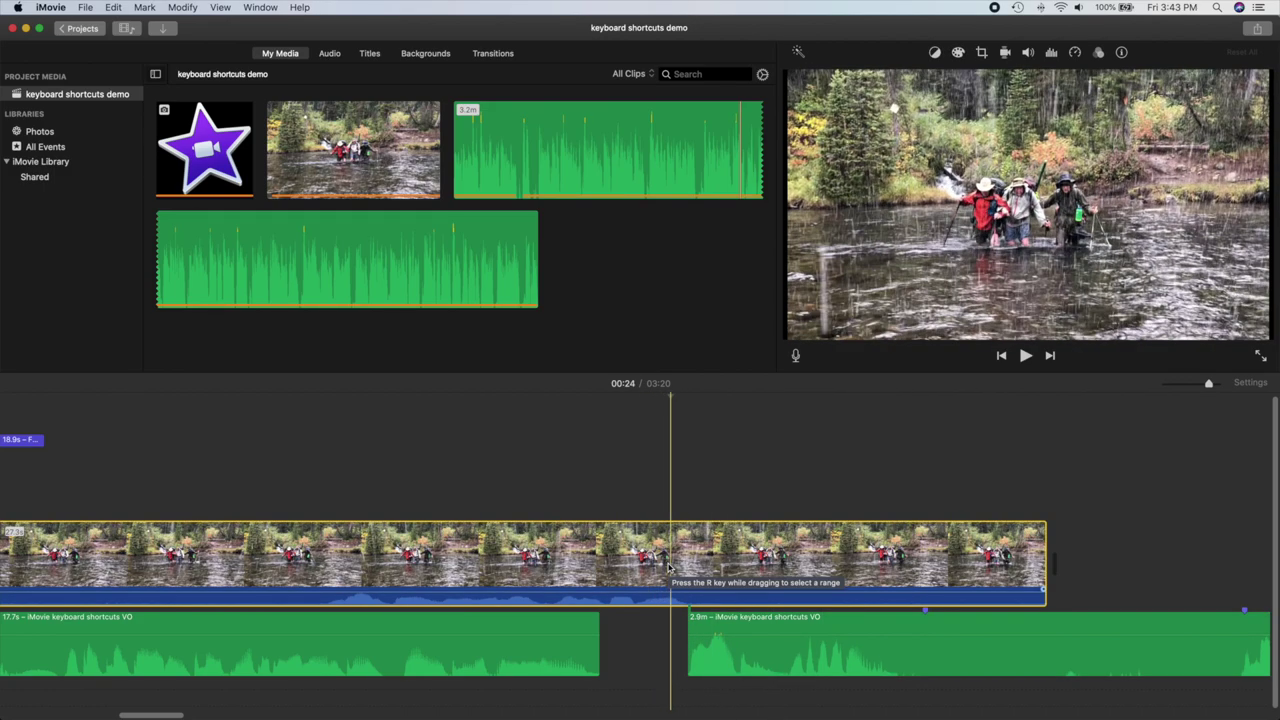
{"action": "key", "text": "Up"}
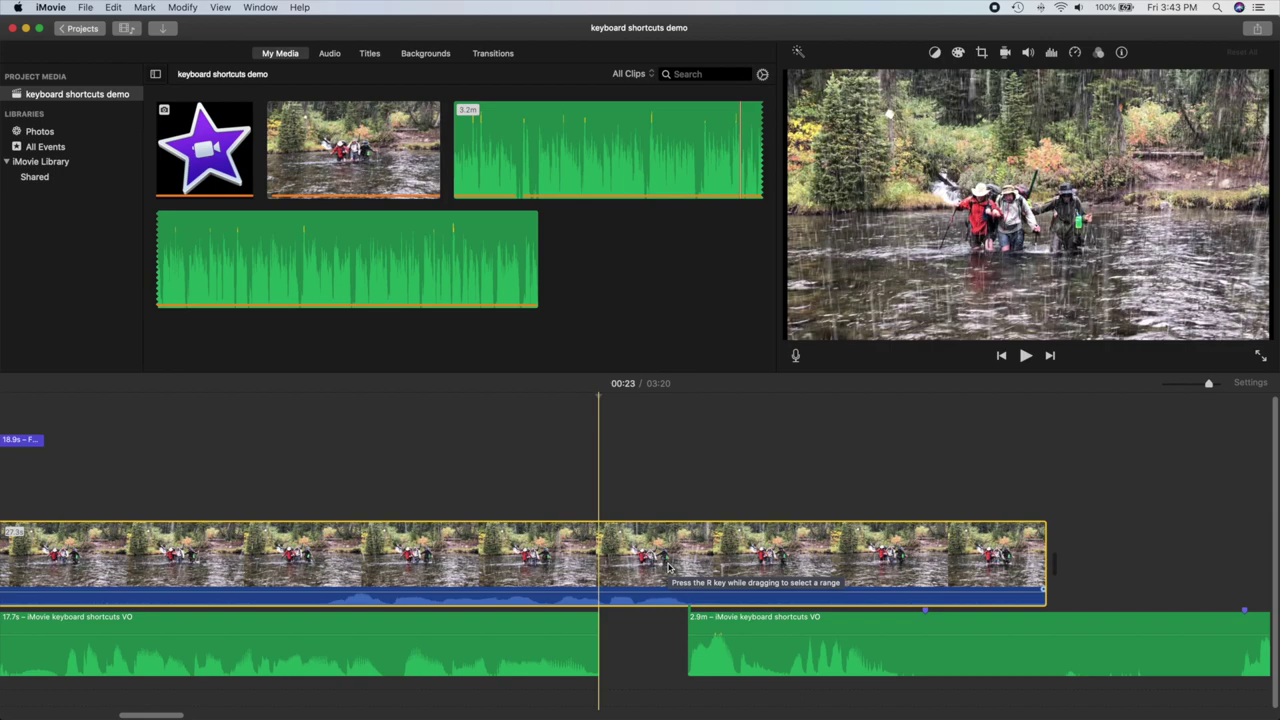
{"action": "key", "text": "Down"}
{"action": "key", "text": "Down"}
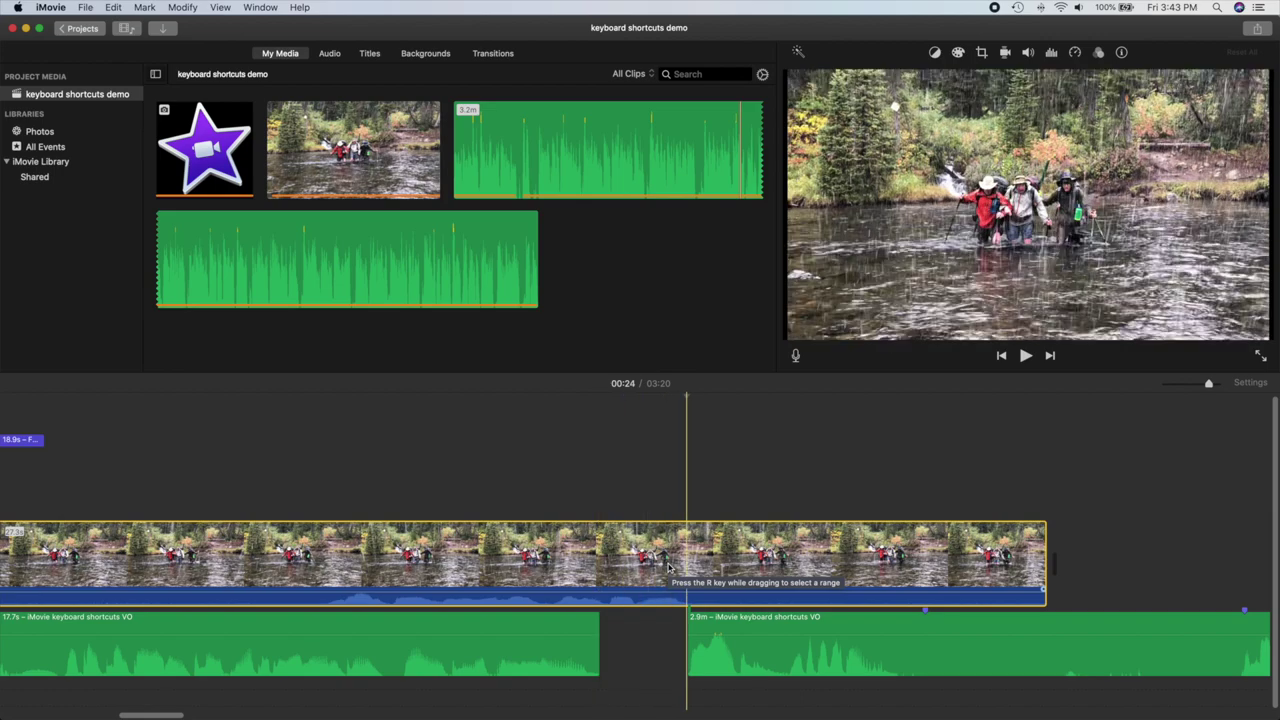
{"action": "key", "text": "Up"}
{"action": "key", "text": "Up"}
{"action": "key", "text": "Up"}
{"action": "key", "text": "Up"}
{"action": "key", "text": "super+equal"}
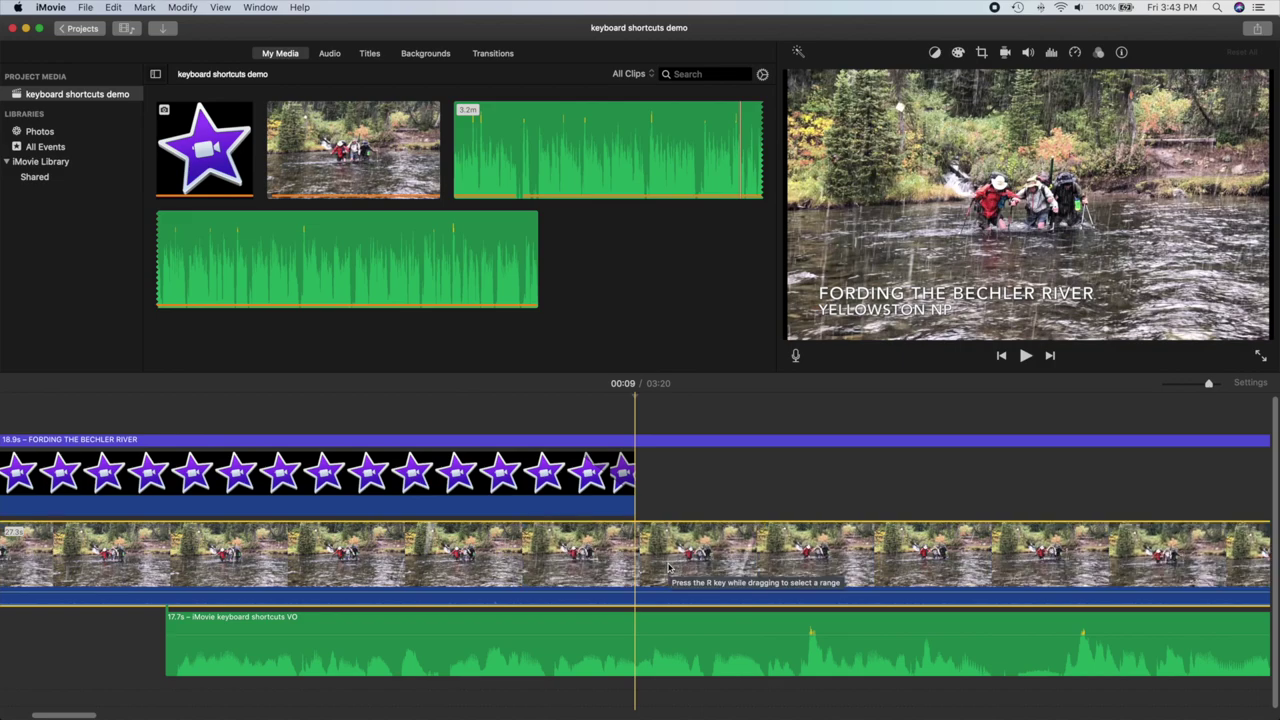
{"action": "key", "text": "Up"}
{"action": "key", "text": "Down"}
{"action": "key", "text": "Down"}
{"action": "key", "text": "Down"}
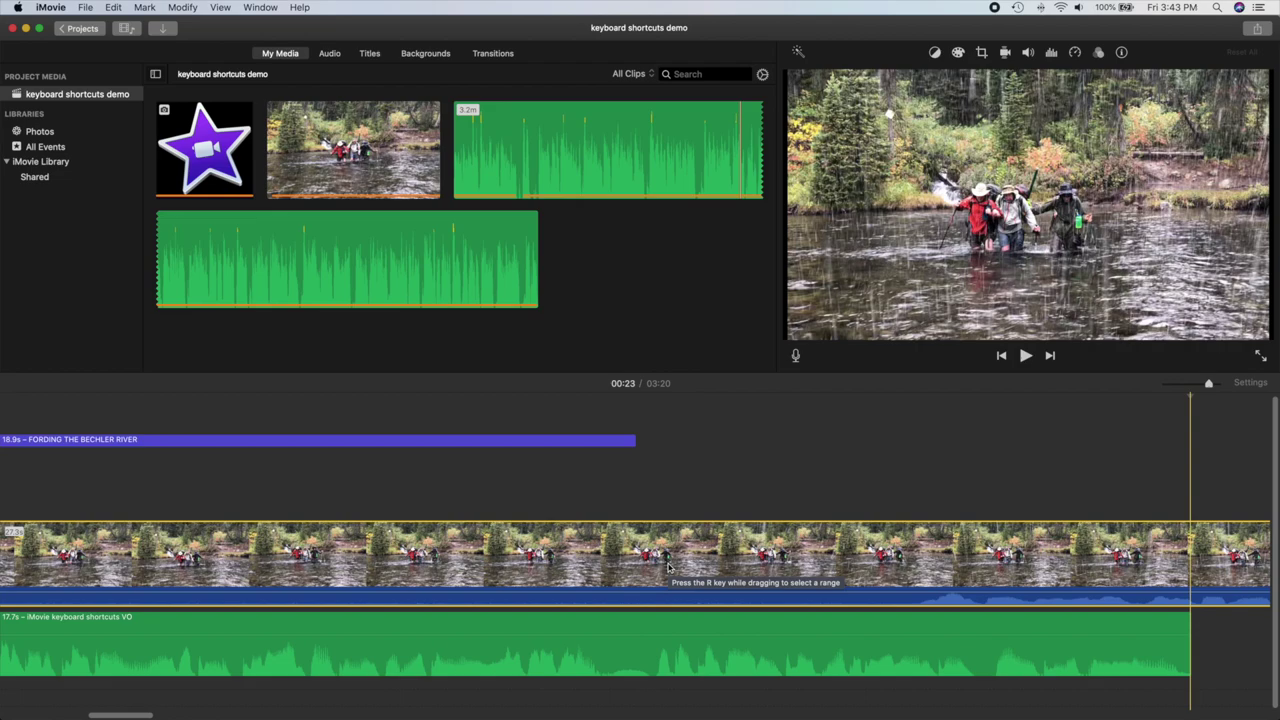
{"action": "key", "text": "Down"}
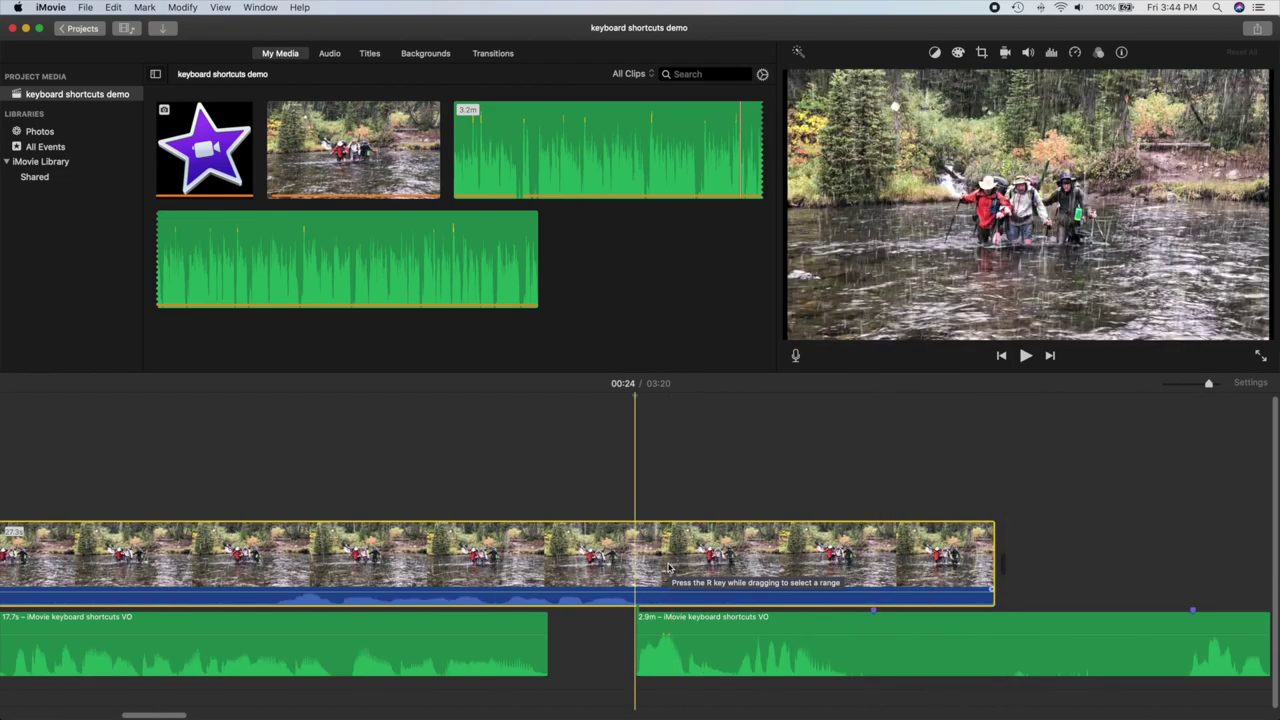
{"action": "key", "text": "Up"}
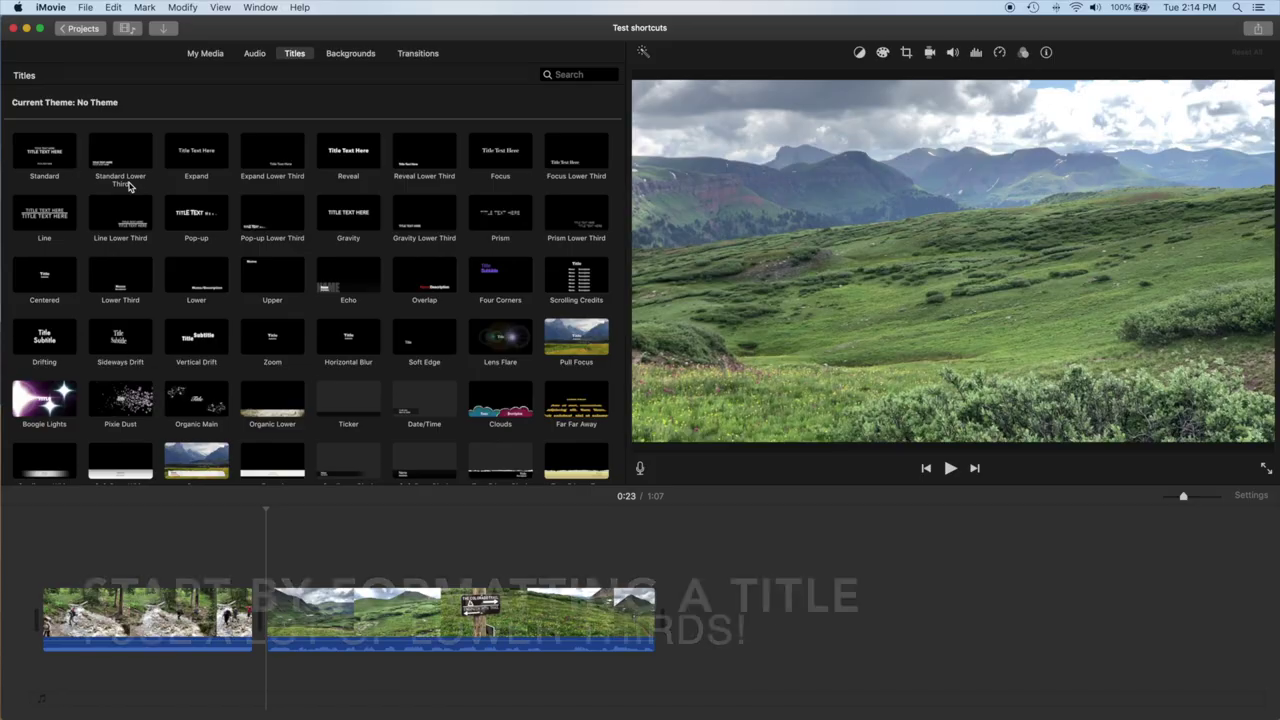
Place a Standard Lower Third title over the first clip's start, using Avenir Book font
{"action": "left_click", "coordinate": [126, 165]}
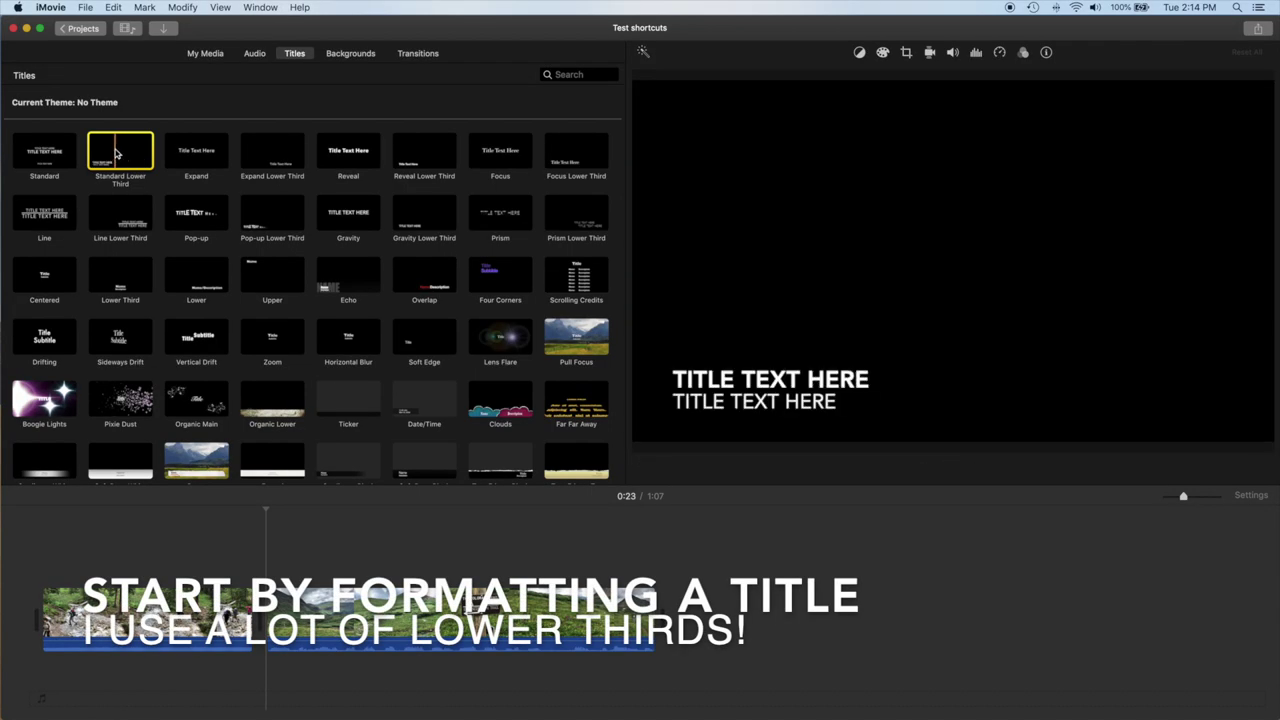
{"action": "left_click_drag", "start_coordinate": [116, 152], "coordinate": [56, 550]}
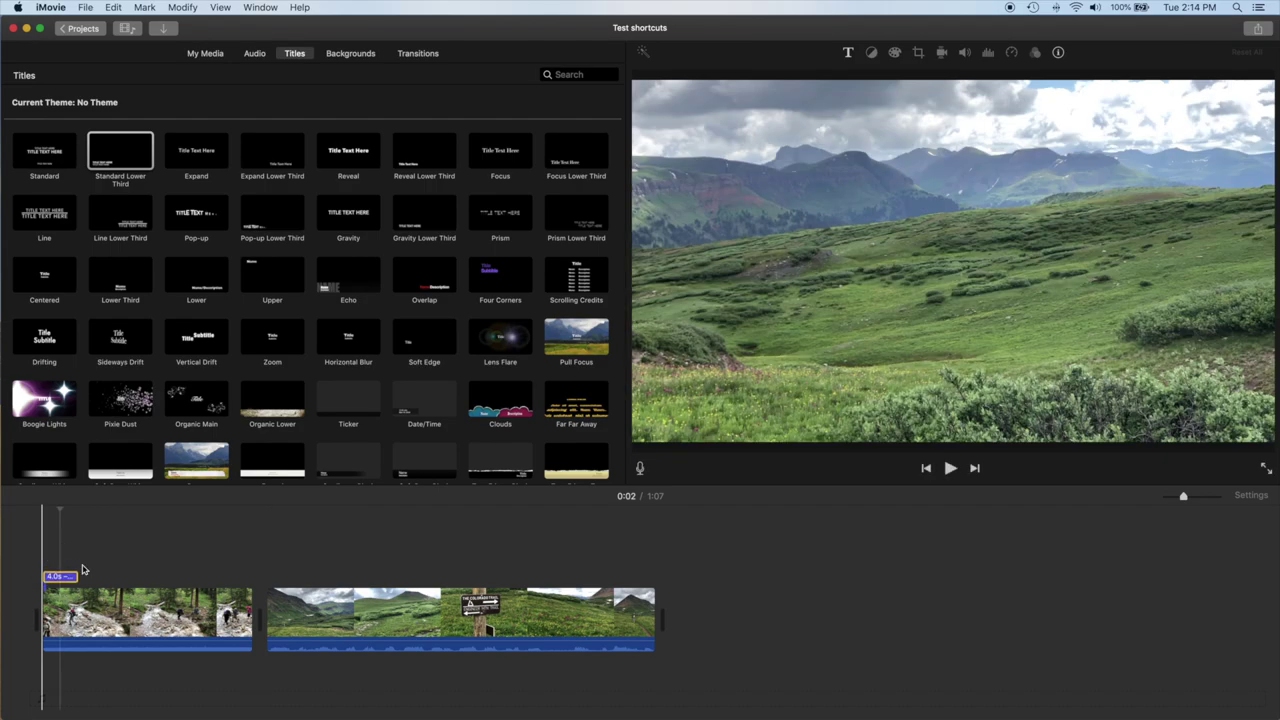
{"action": "left_click", "coordinate": [62, 580]}
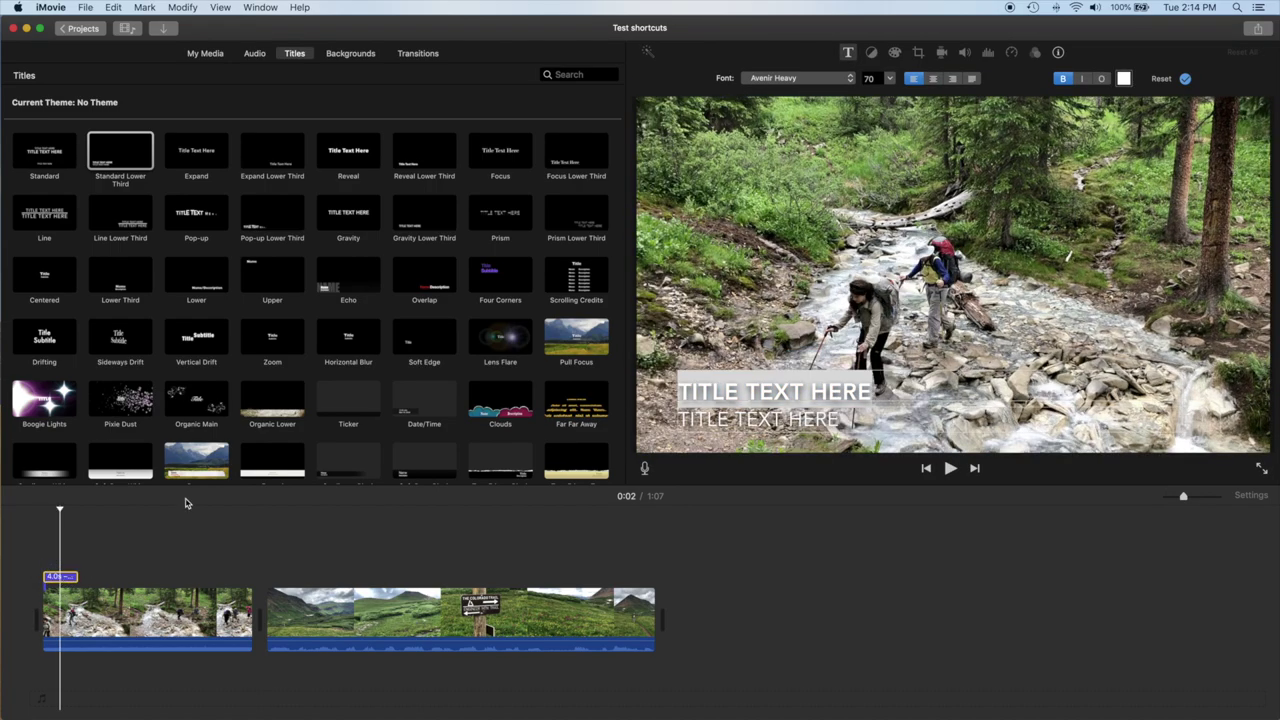
{"action": "left_click", "coordinate": [852, 79]}
{"action": "left_click", "coordinate": [830, 65]}
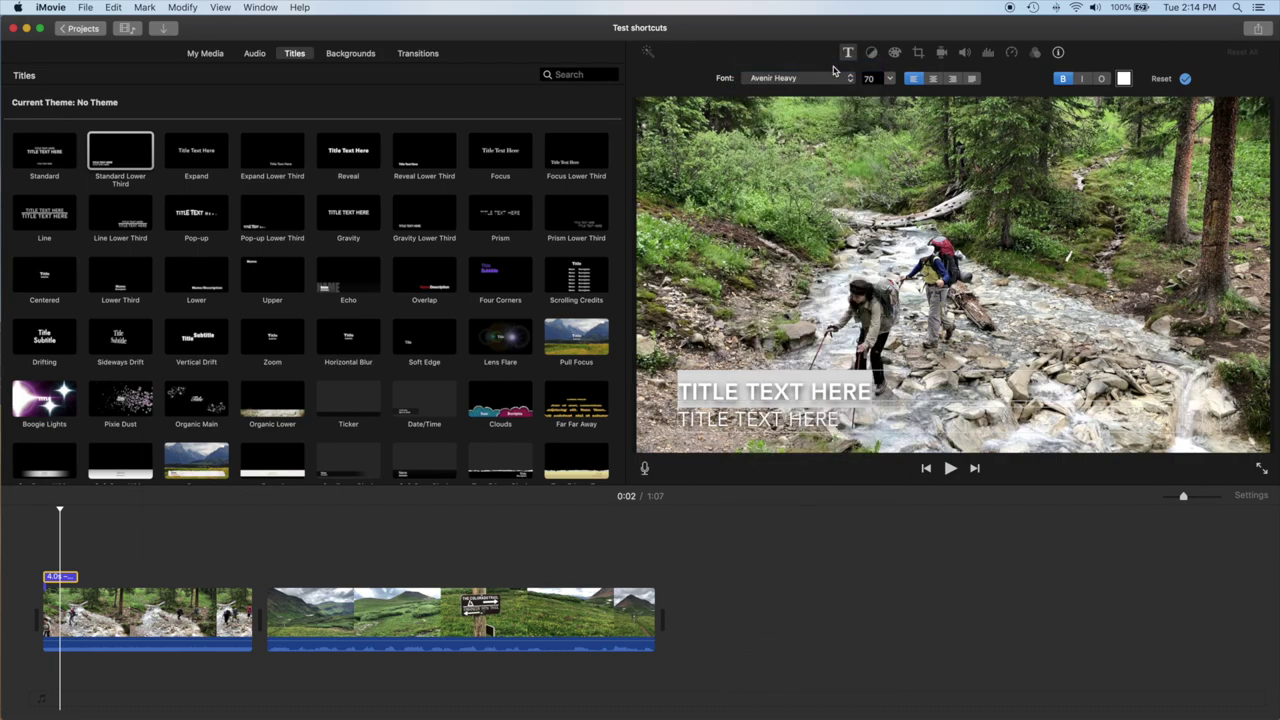
Format the title text at size 80, bold, outlined and red
{"action": "left_click", "coordinate": [891, 79]}
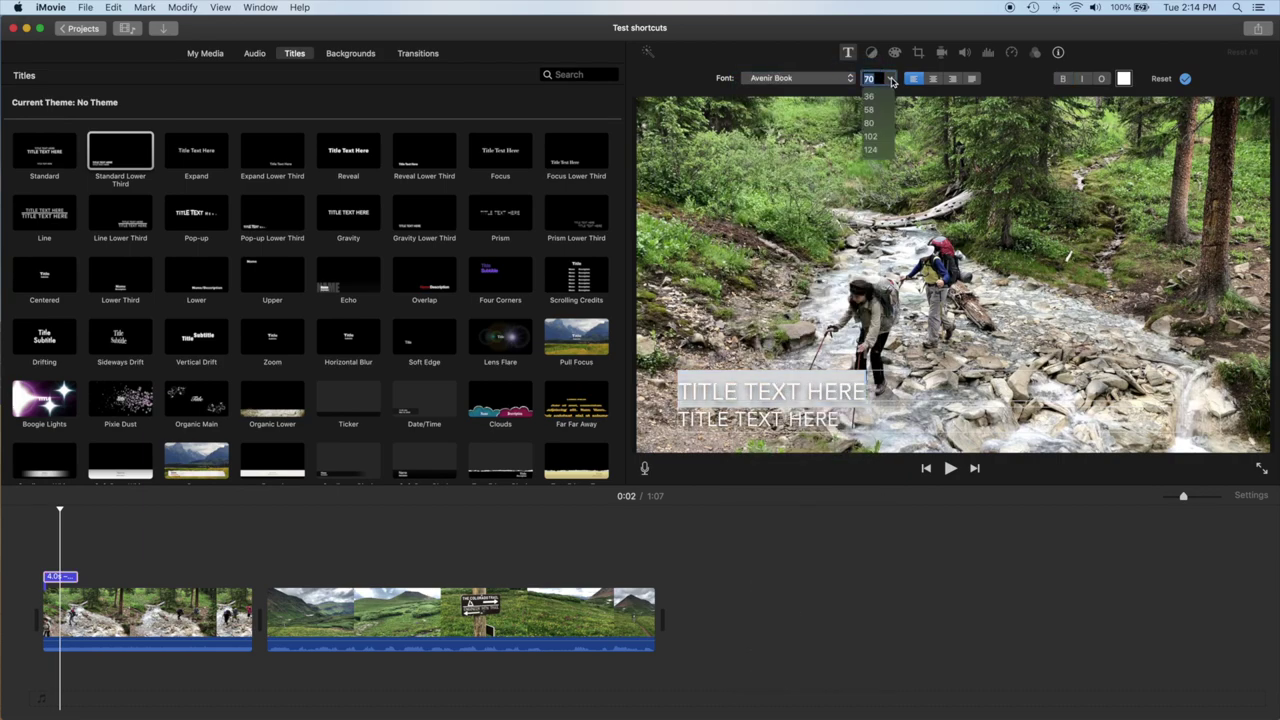
{"action": "left_click", "coordinate": [879, 123]}
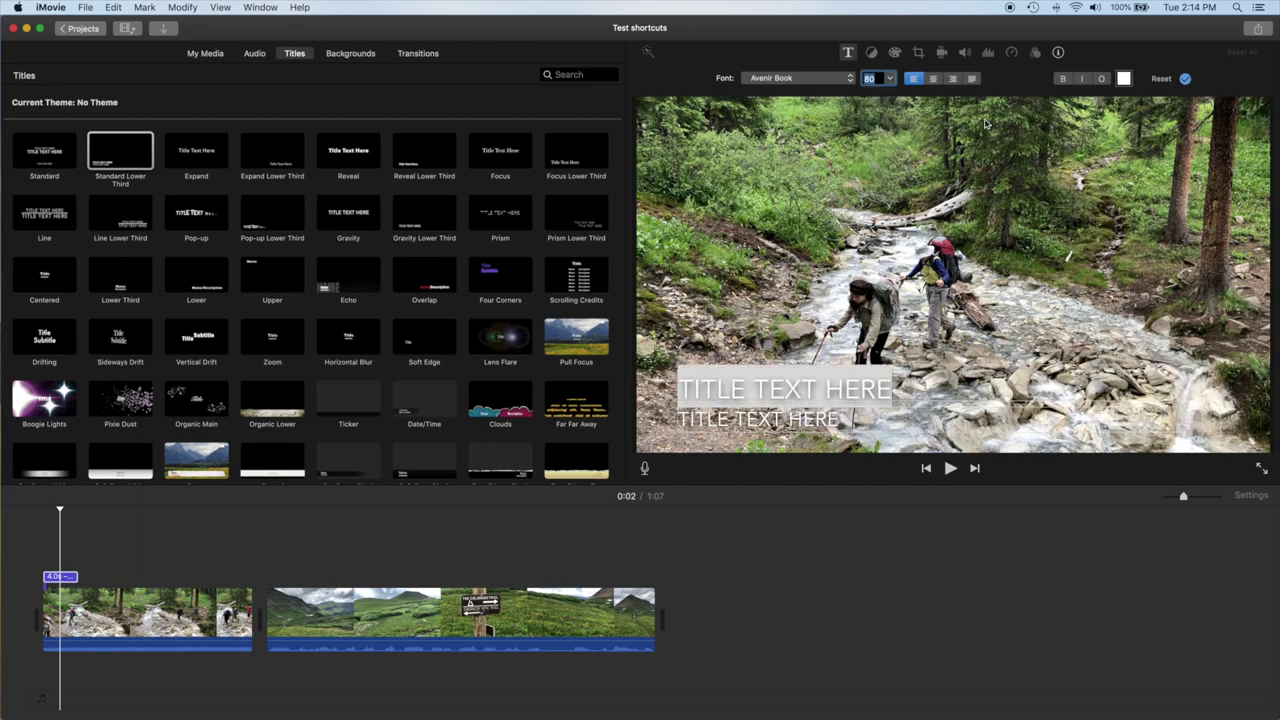
{"action": "left_click", "coordinate": [1061, 79]}
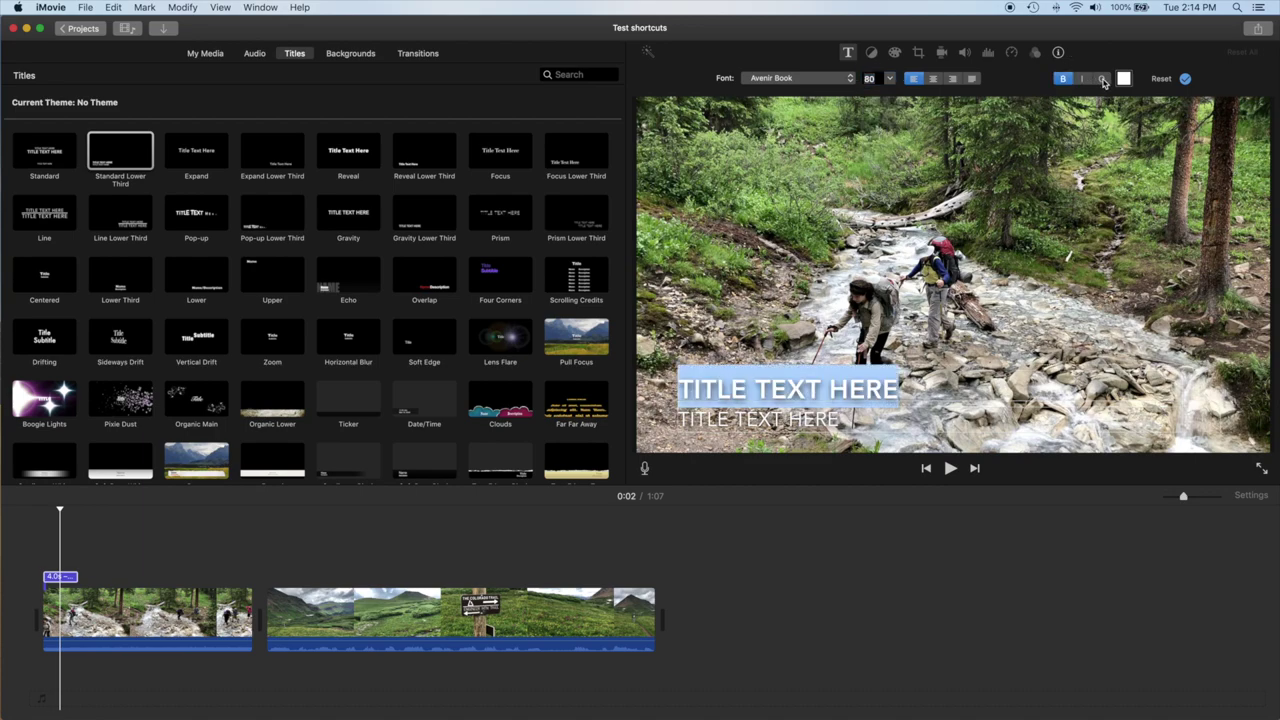
{"action": "left_click", "coordinate": [1101, 79]}
{"action": "left_click", "coordinate": [1124, 79]}
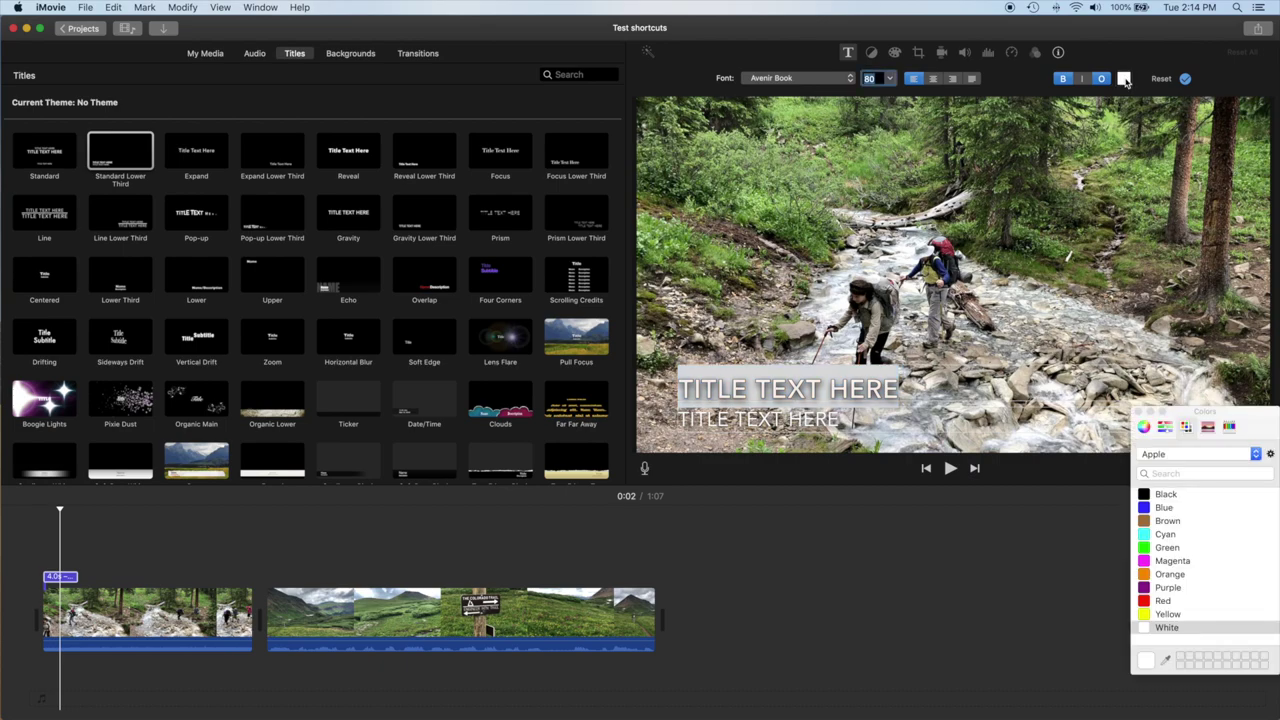
{"action": "left_click", "coordinate": [1160, 600]}
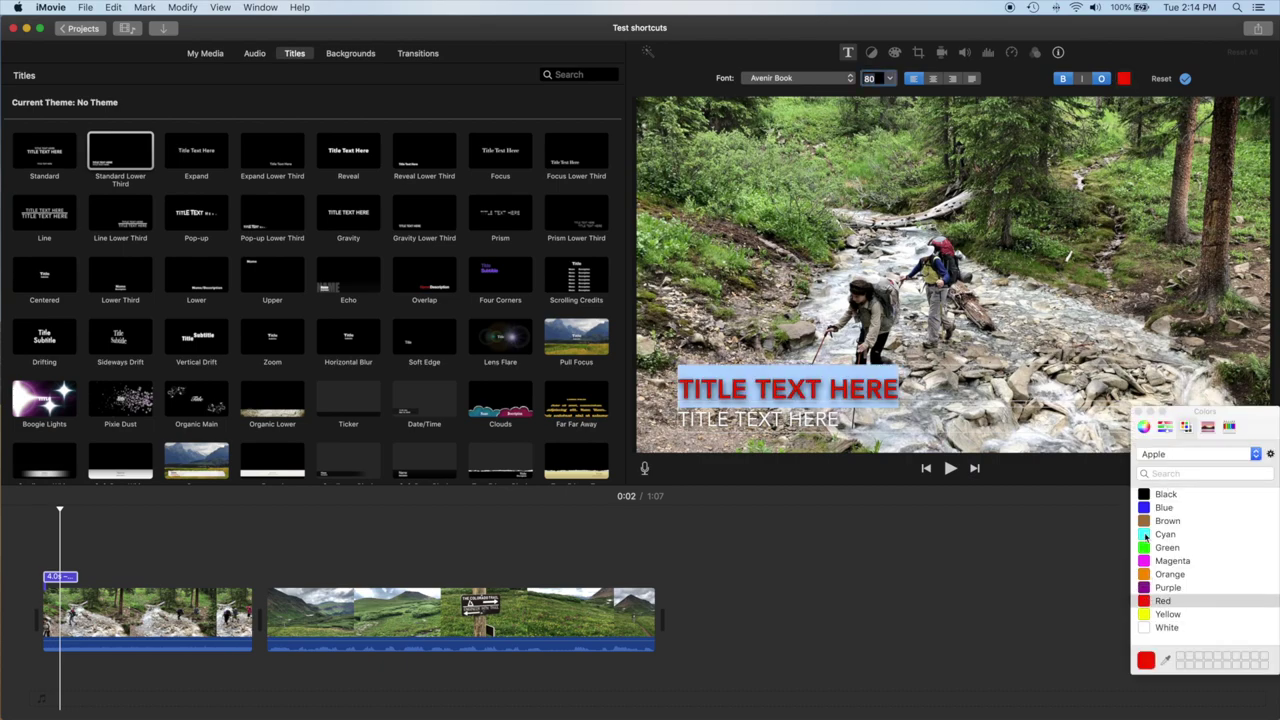
{"action": "left_click", "coordinate": [1185, 79]}
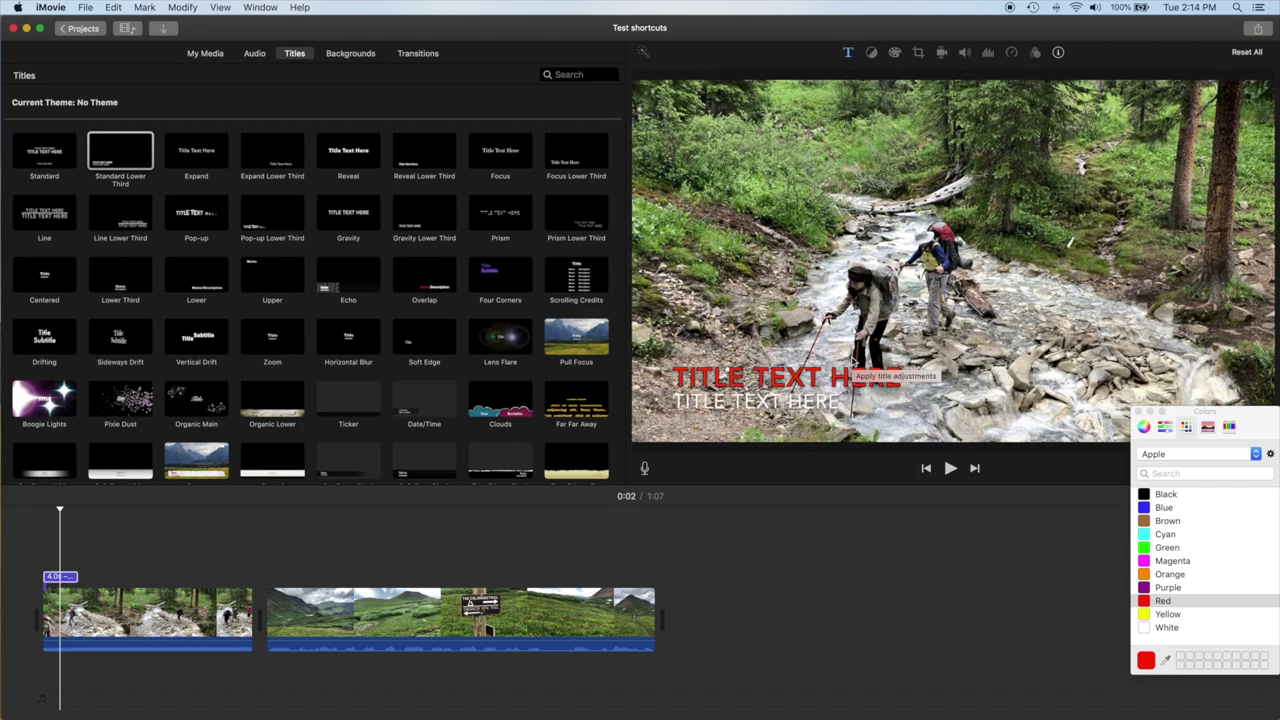
Delete the title's subtitle line, then copy the formatted title clip
{"action": "left_click", "coordinate": [63, 577]}
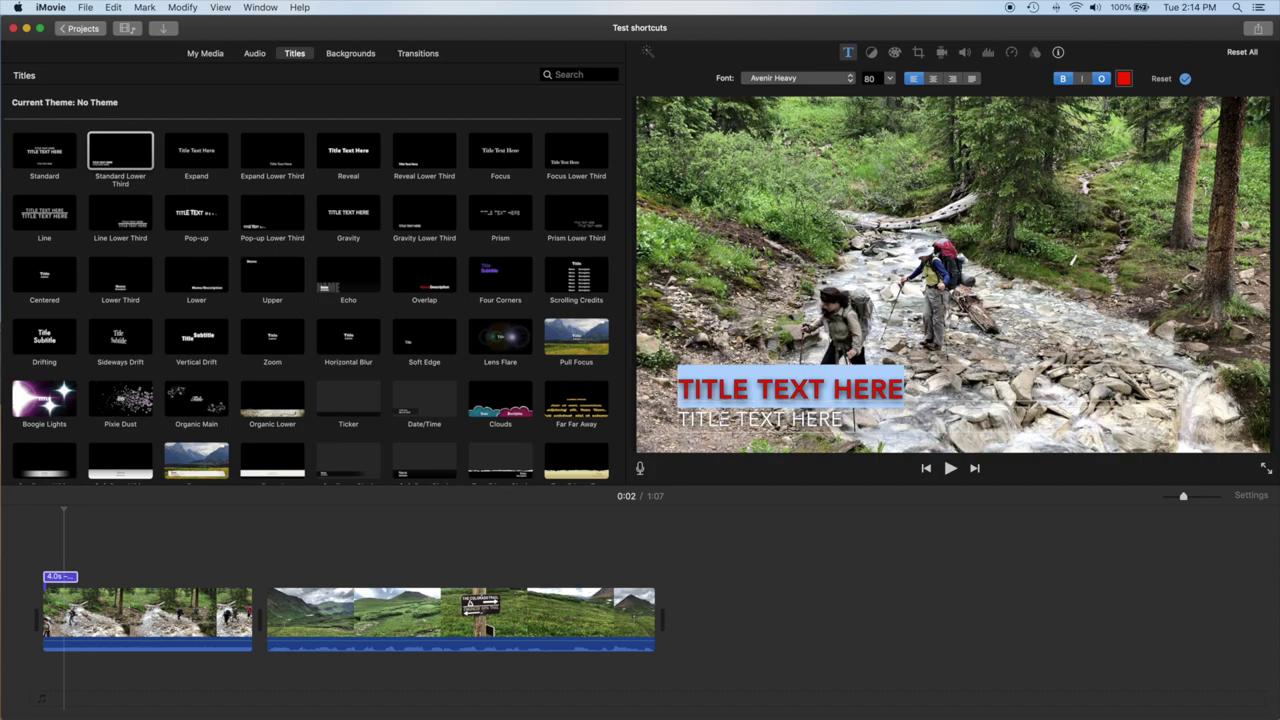
{"action": "key", "text": "Tab"}
{"action": "key", "text": "BackSpace"}
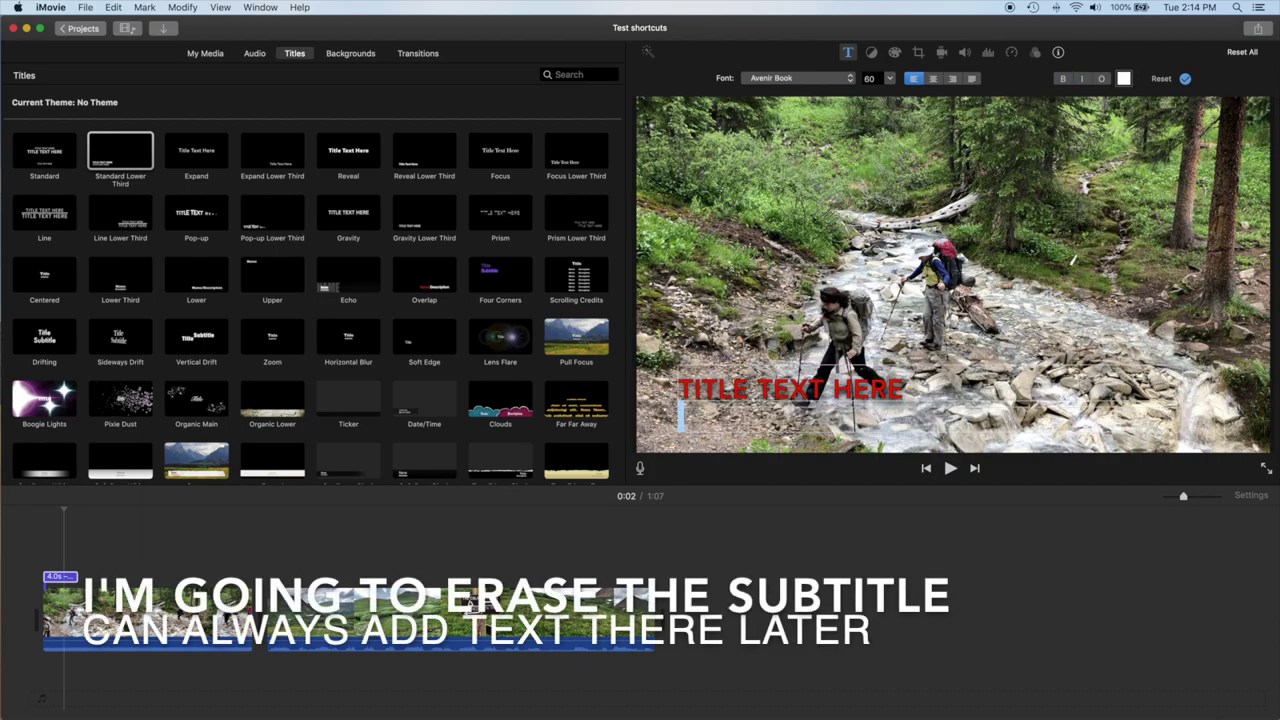
{"action": "left_click", "coordinate": [140, 527]}
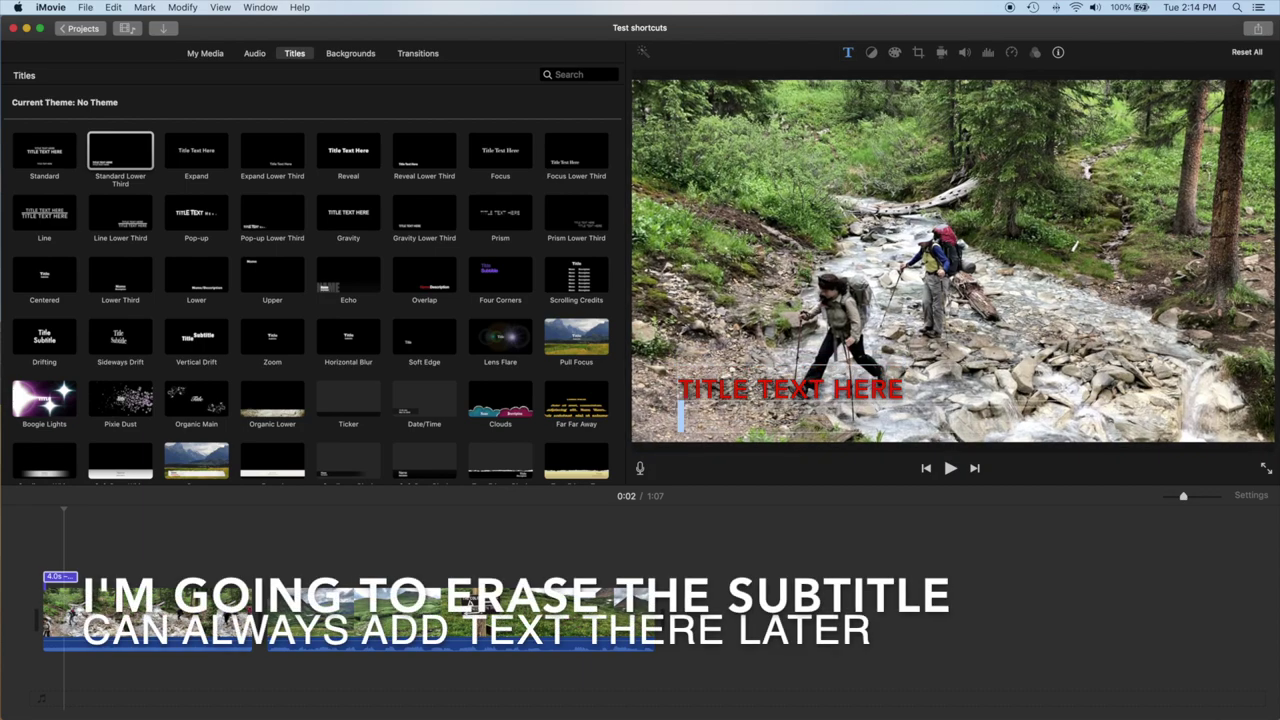
{"action": "left_click", "coordinate": [62, 578]}
{"action": "key", "text": "super+c"}
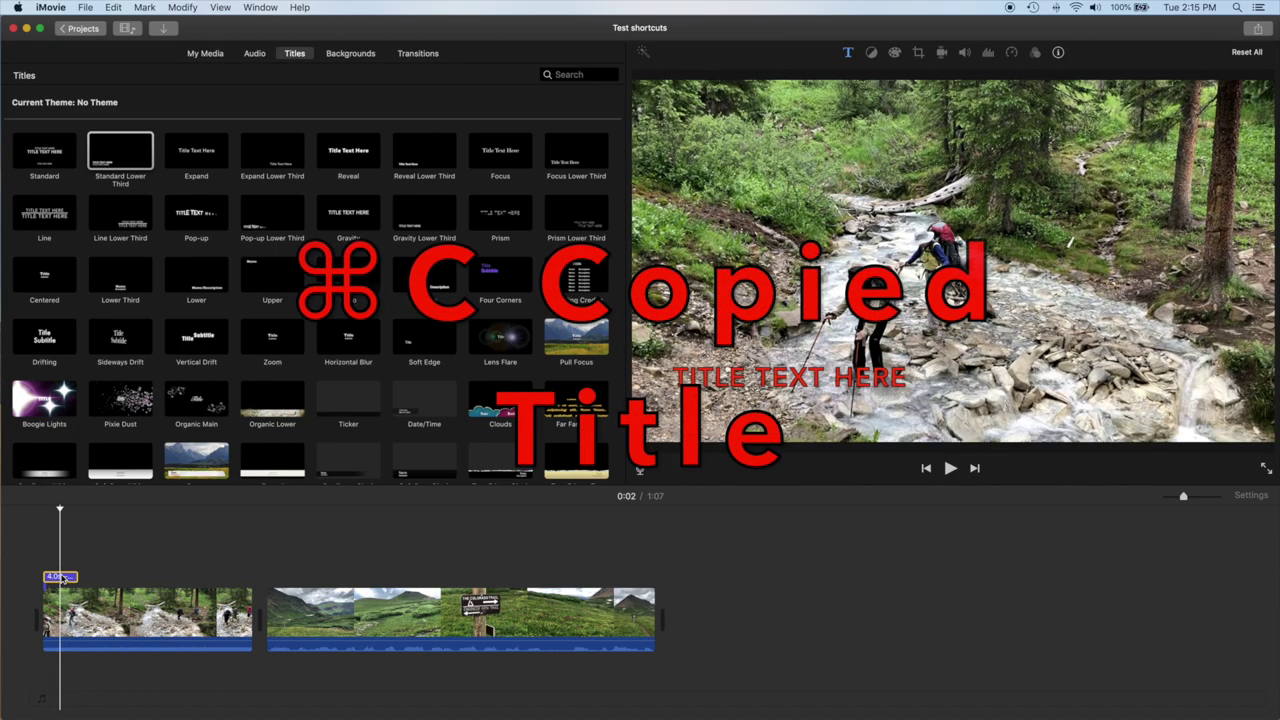
Paste three copies of the red title at successive points along the first clips
{"action": "left_click", "coordinate": [117, 578]}
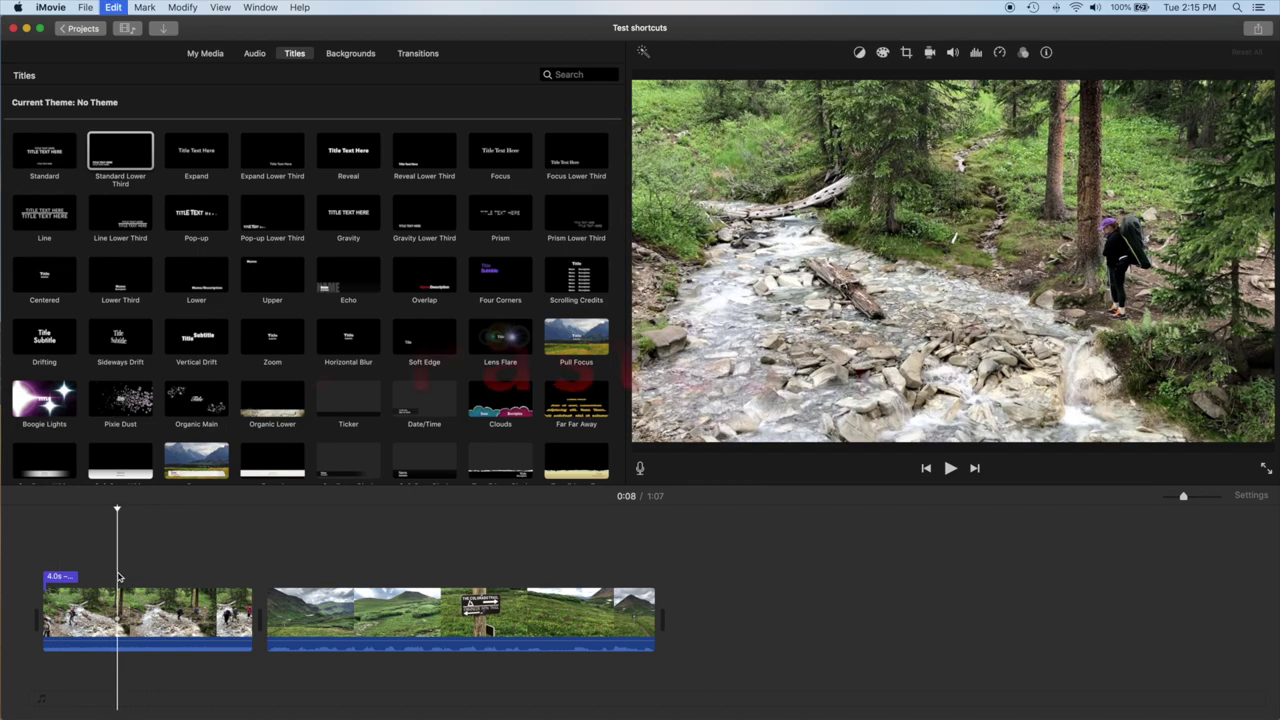
{"action": "key", "text": "super+v"}
{"action": "left_click", "coordinate": [183, 576]}
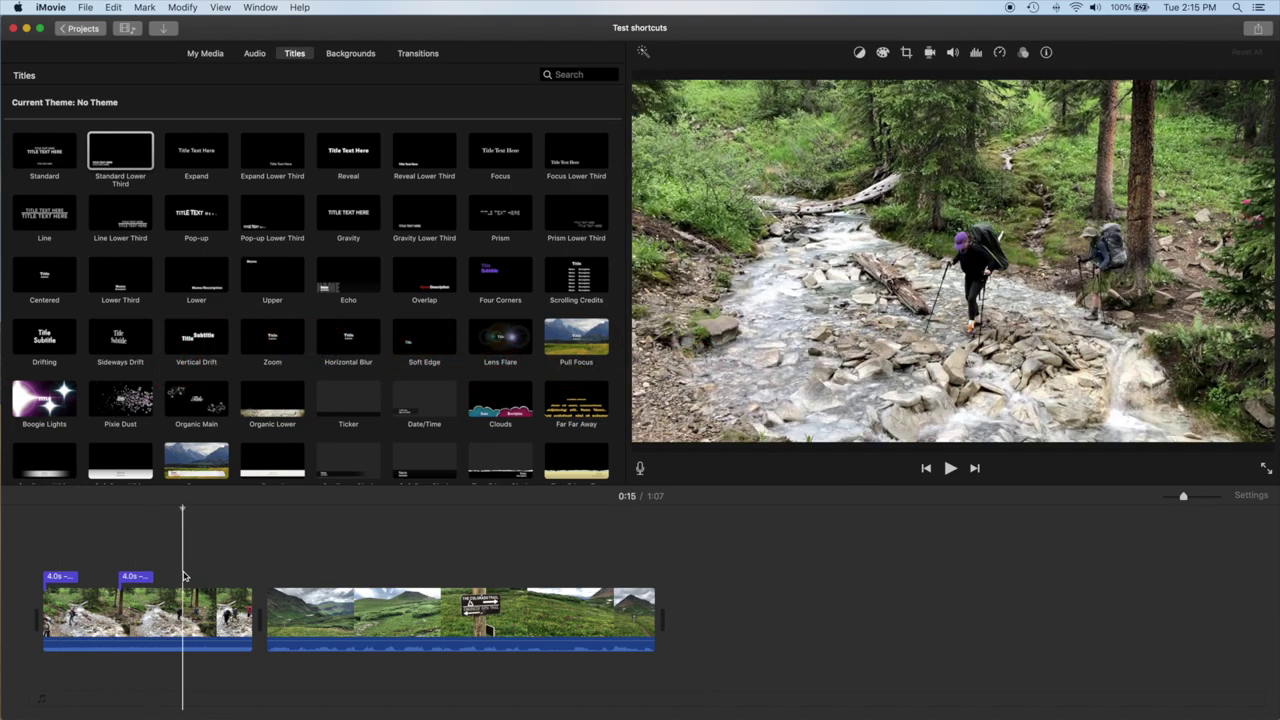
{"action": "key", "text": "super+v"}
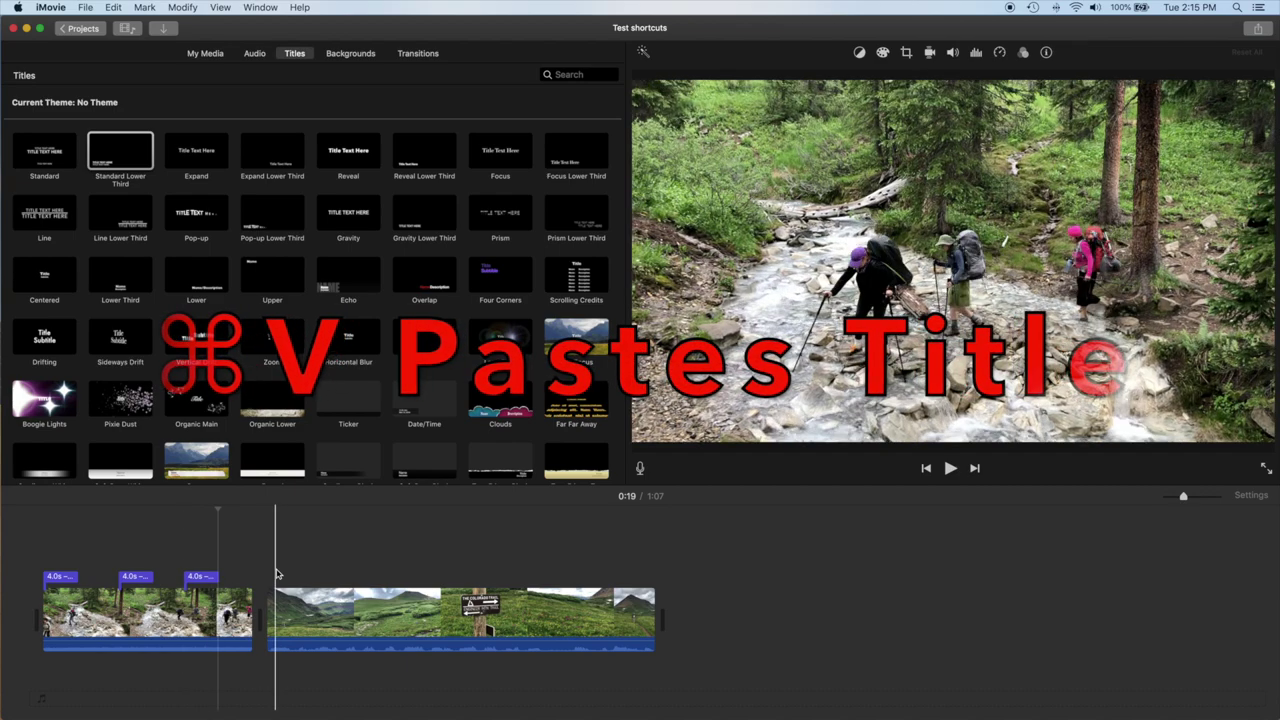
{"action": "left_click", "coordinate": [277, 573]}
{"action": "key", "text": "super+v"}
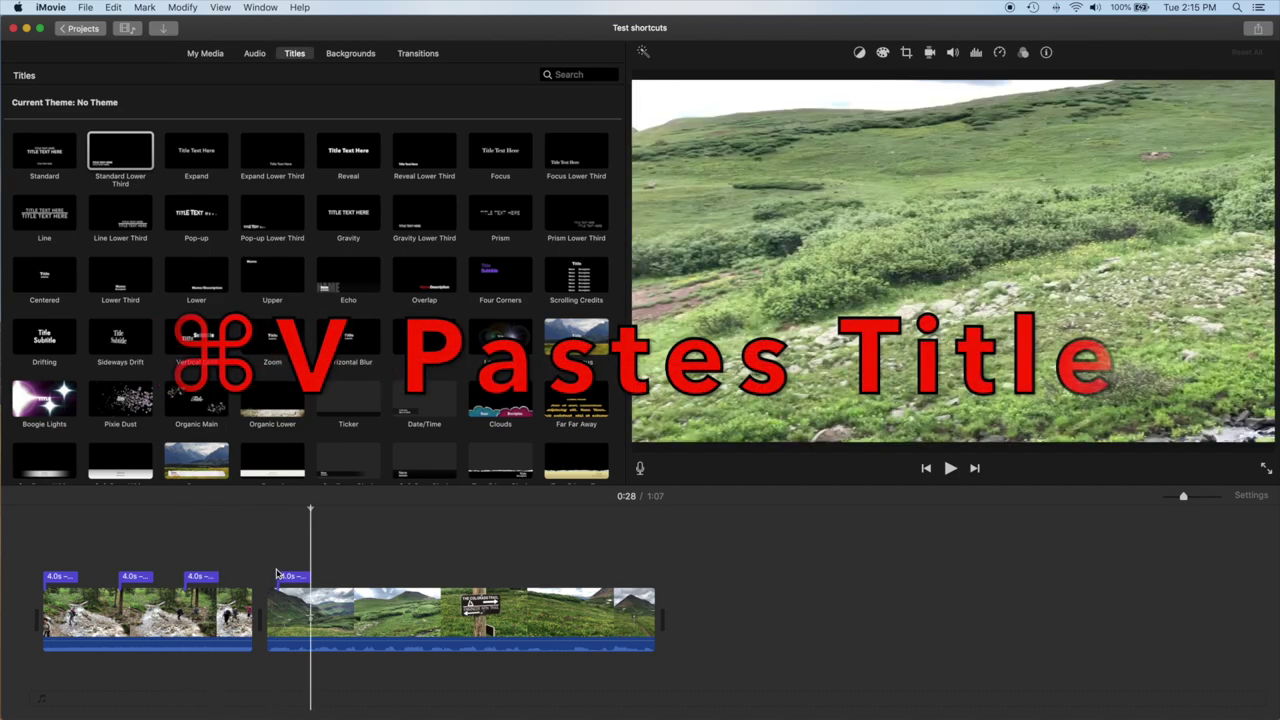
Paste the title over the trail-sign shot and change its text to MY REAL TEXT
{"action": "left_click", "coordinate": [460, 583]}
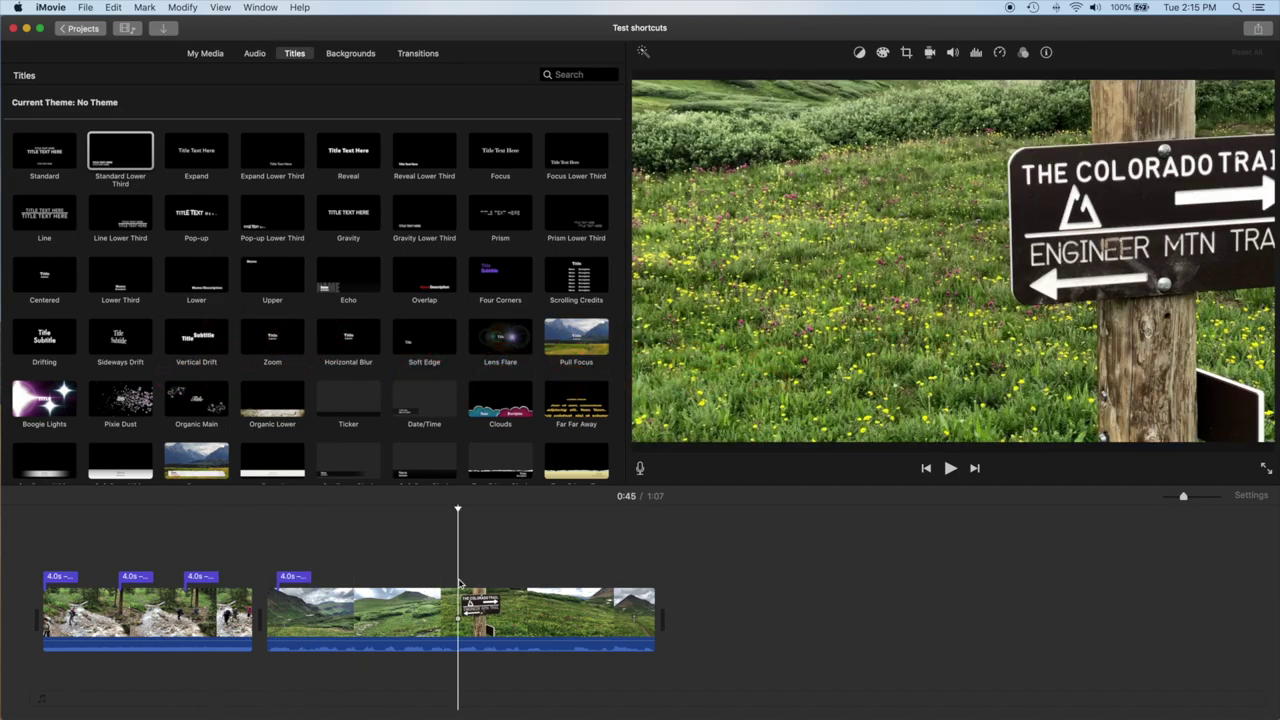
{"action": "key", "text": "super+v"}
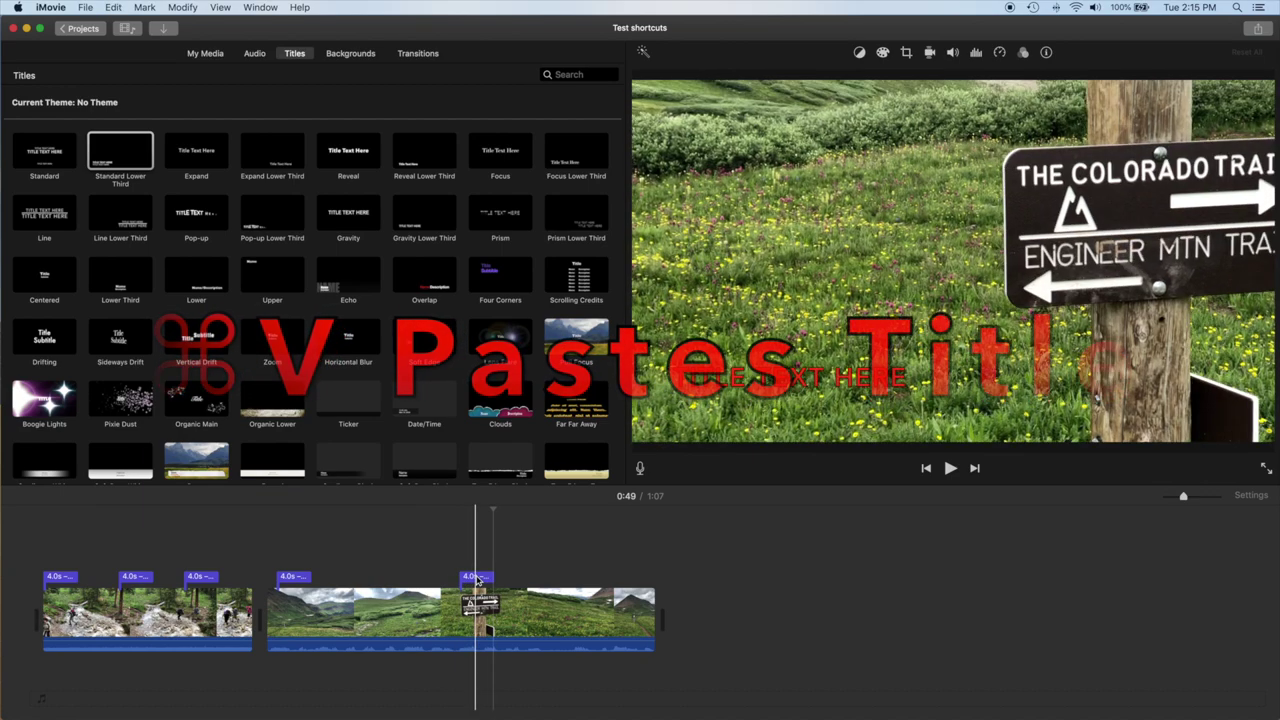
{"action": "double_click", "coordinate": [479, 578]}
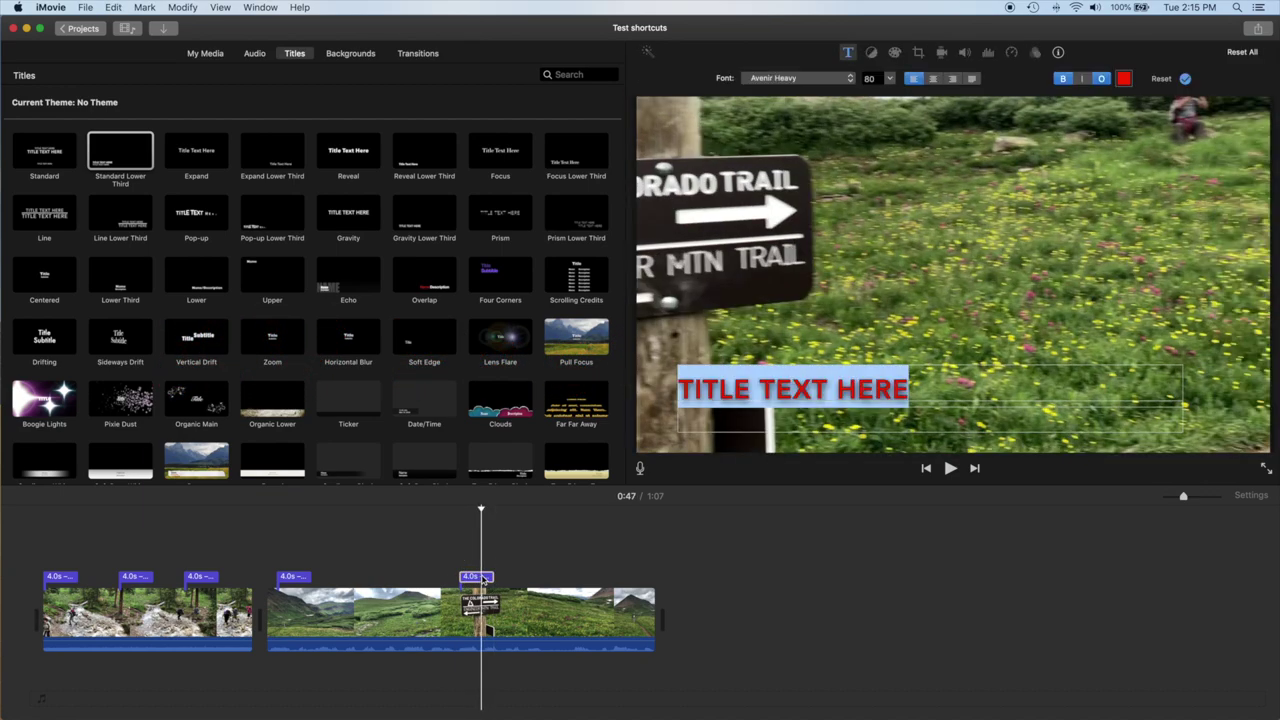
{"action": "type", "text": "MY"}
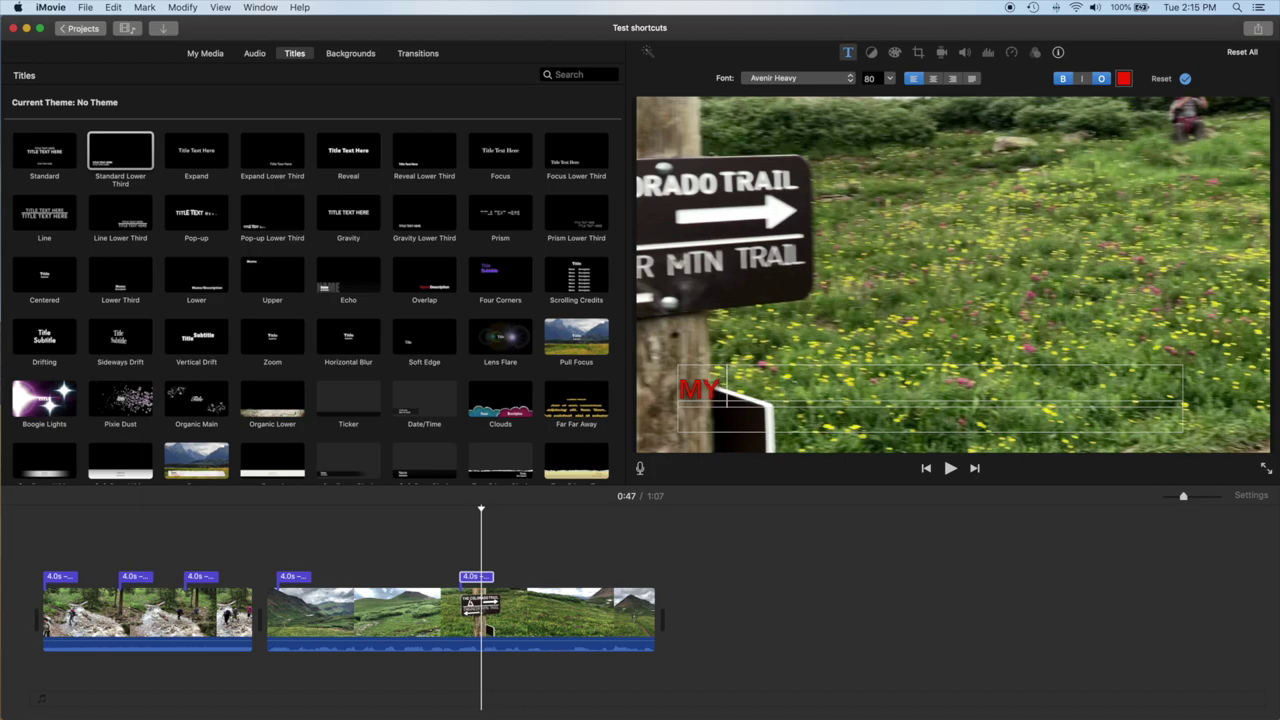
{"action": "type", "text": " REAL TEX"}
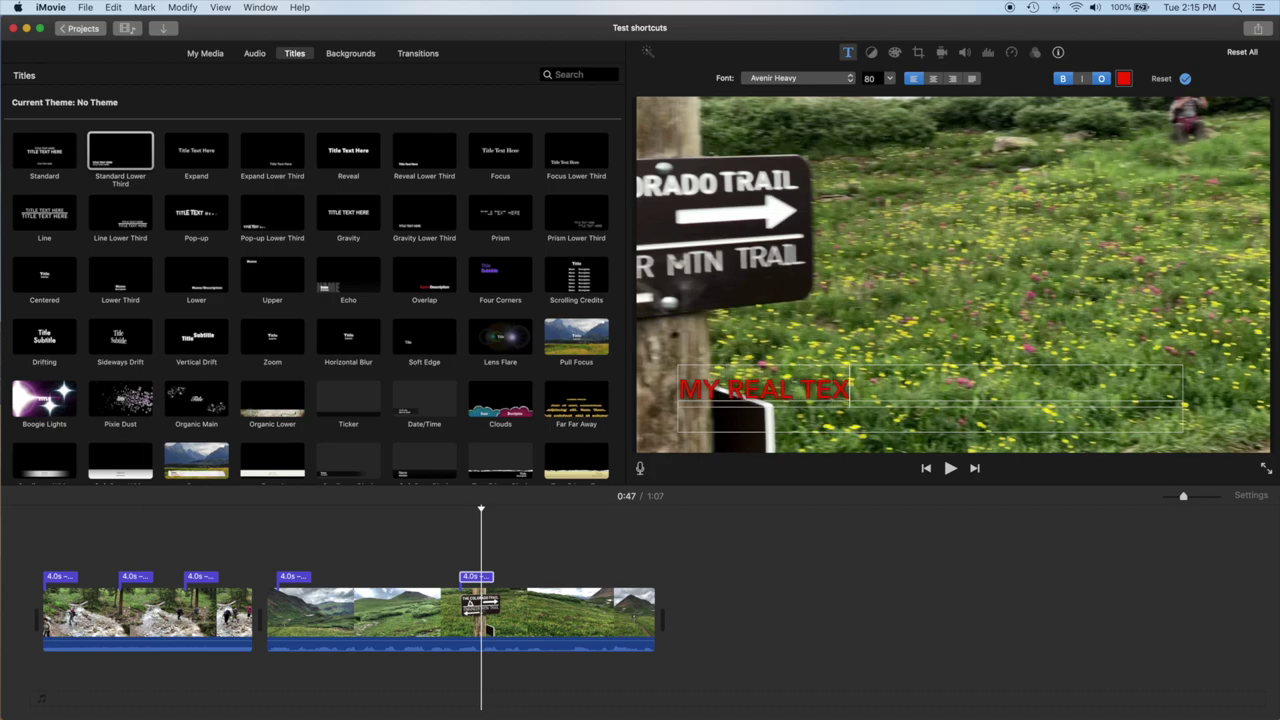
{"action": "type", "text": "T"}
{"action": "key", "text": "super+a"}
{"action": "key", "text": "Escape"}
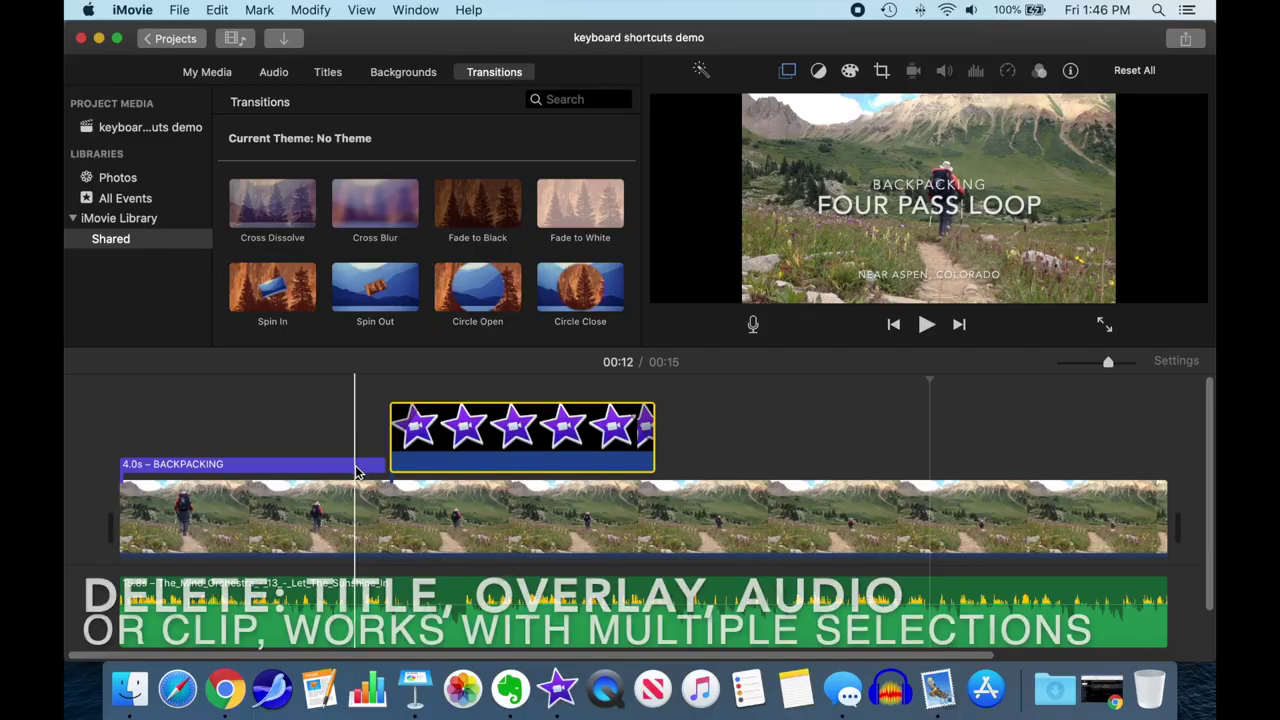
Delete then undo the BACKPACKING title, the star overlay, and the hiking clip in turn
{"action": "left_click", "coordinate": [358, 468]}
{"action": "key", "text": "Delete"}
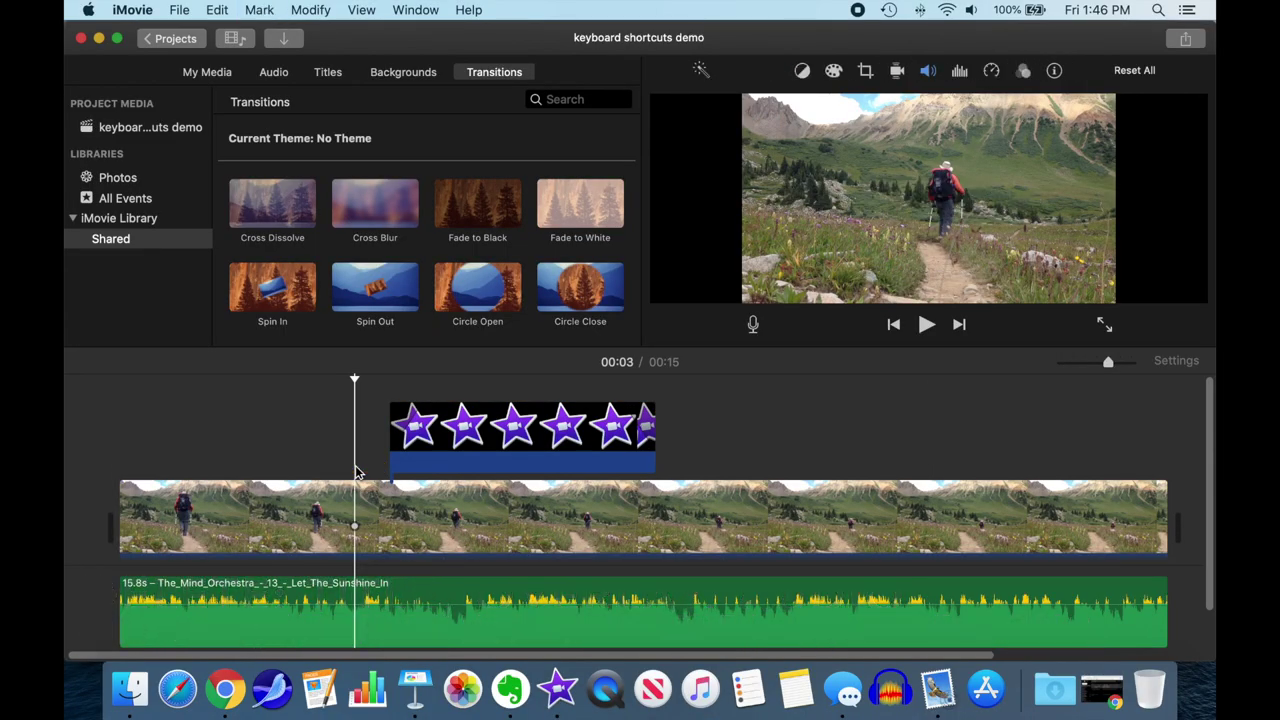
{"action": "key", "text": "super+z"}
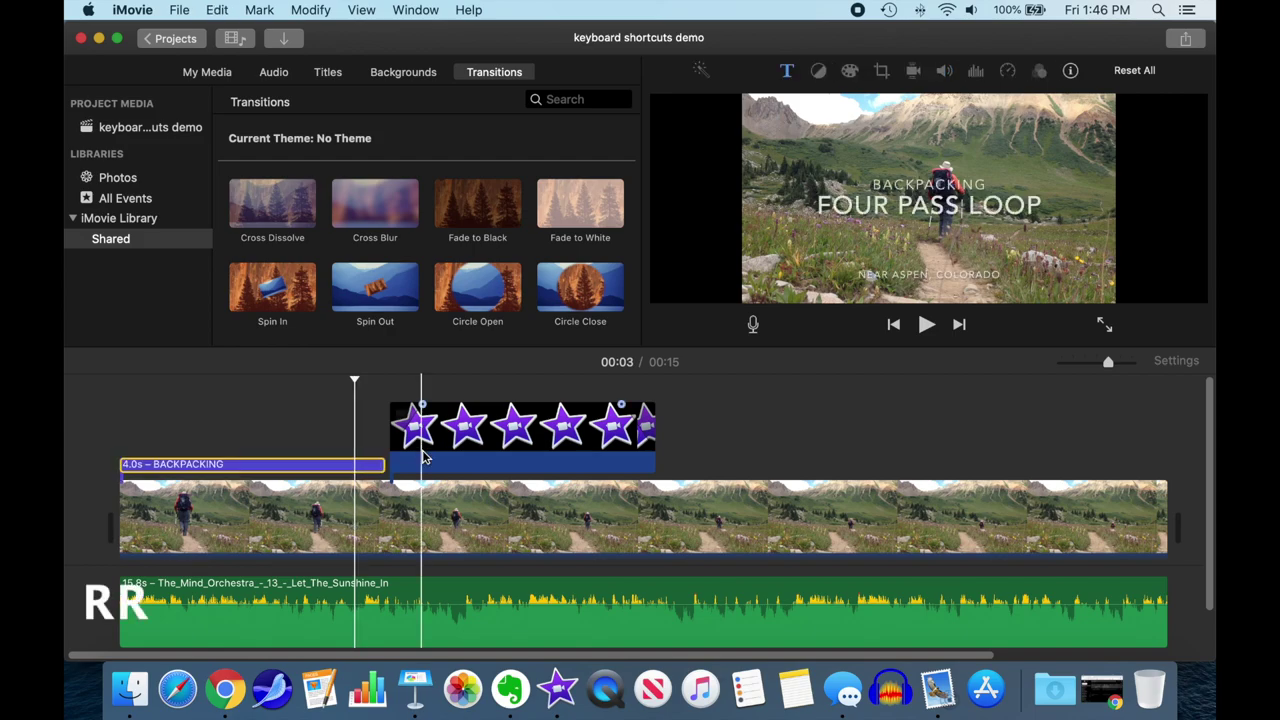
{"action": "left_click", "coordinate": [457, 450]}
{"action": "key", "text": "Delete"}
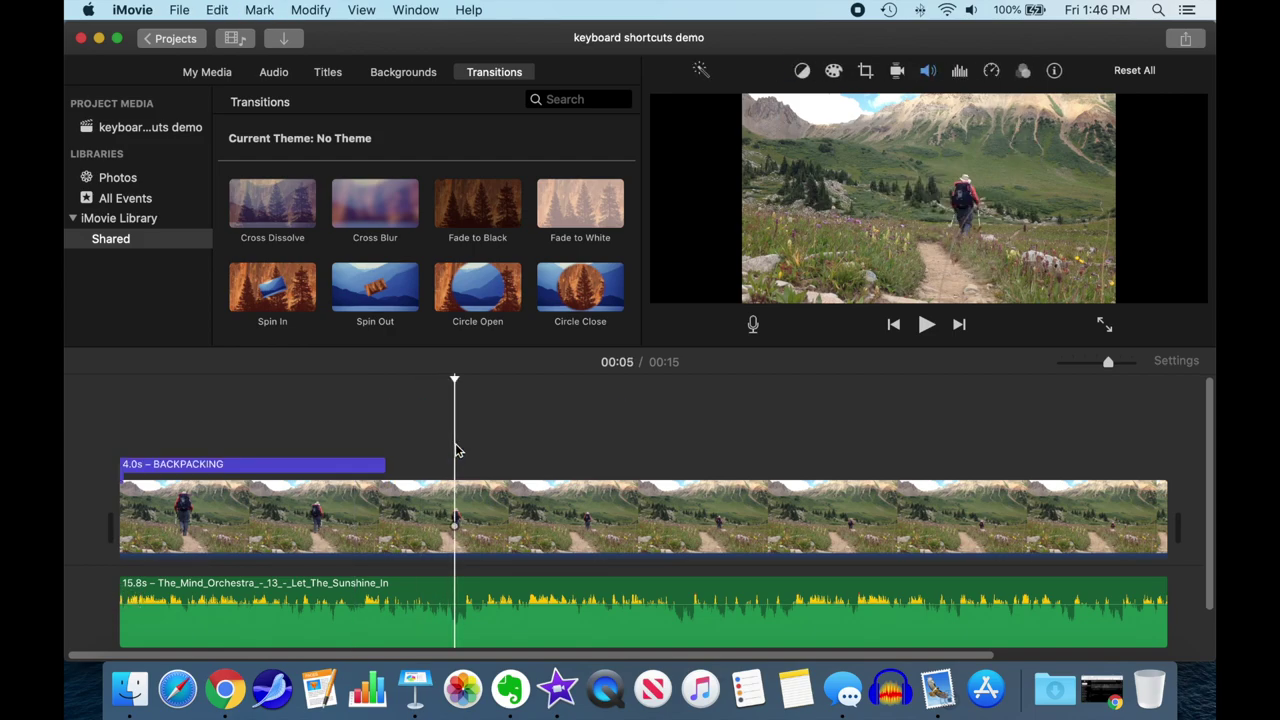
{"action": "key", "text": "super+z"}
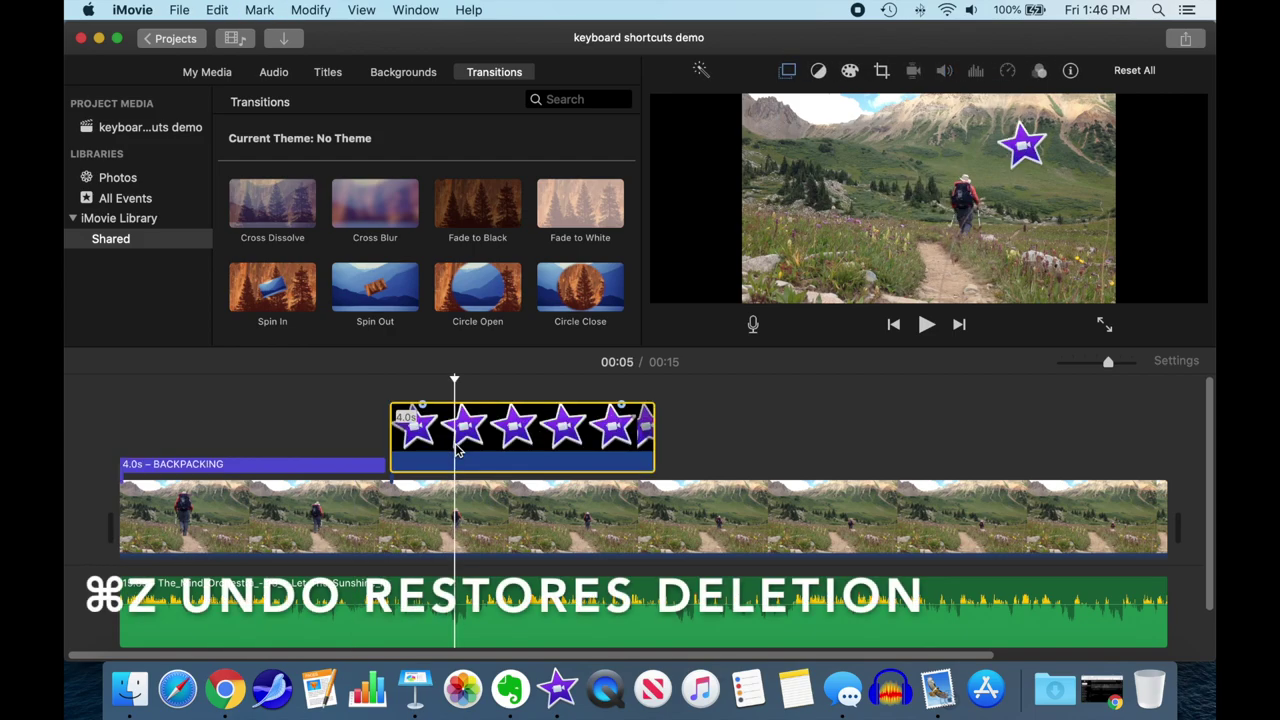
{"action": "left_click", "coordinate": [462, 515]}
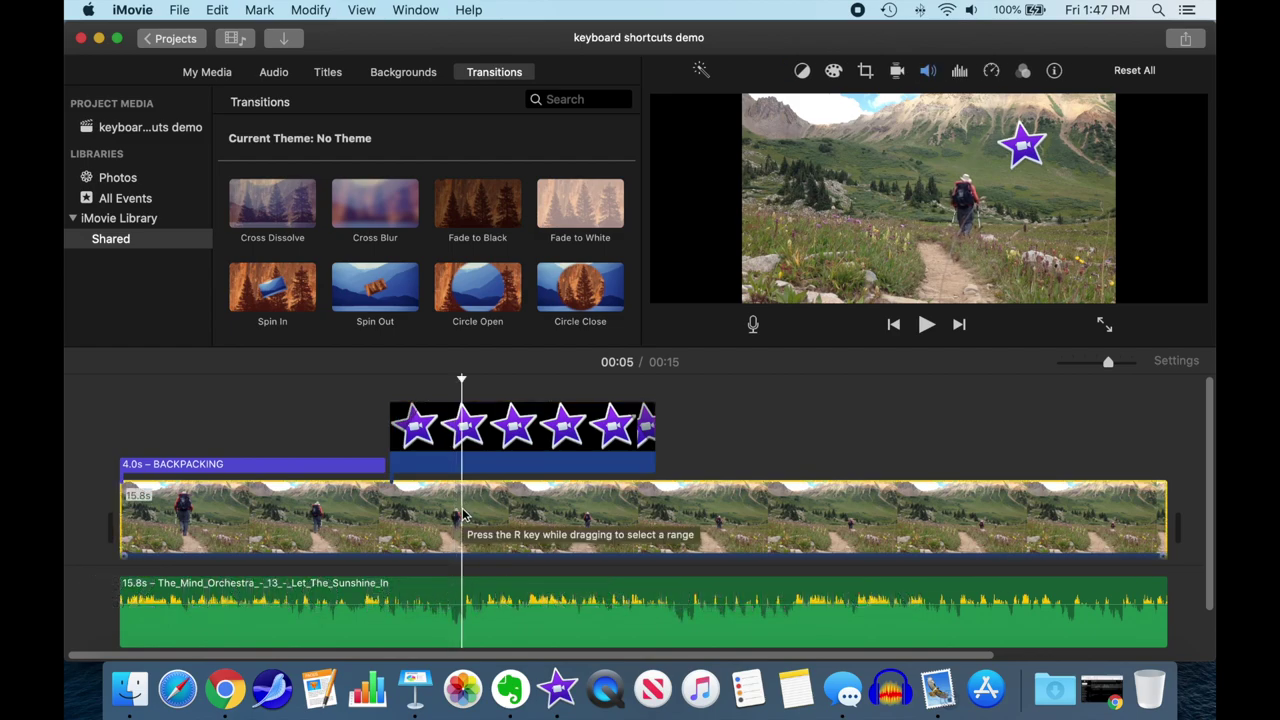
{"action": "key", "text": "Delete"}
{"action": "key", "text": "super+z"}
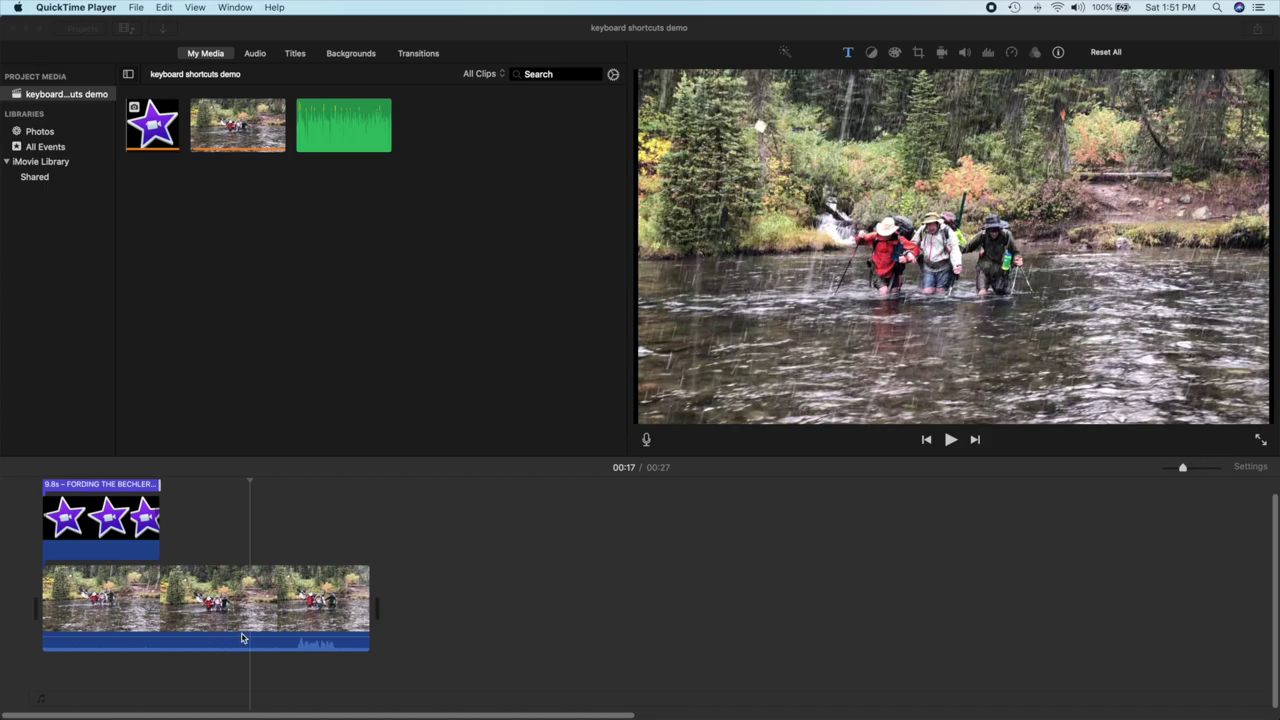
Play the river-crossing clip to 00:25 and drop a Standard Lower Third title over it
{"action": "left_click", "coordinate": [296, 616]}
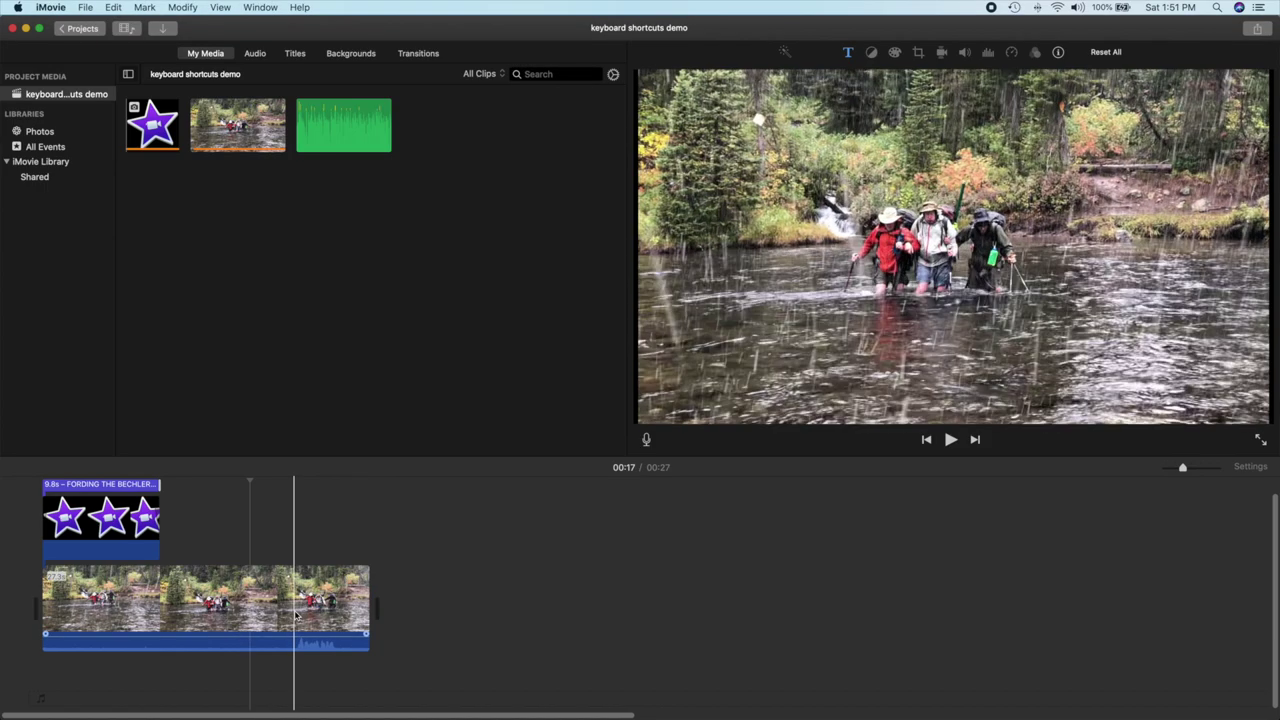
{"action": "left_click", "coordinate": [296, 616]}
{"action": "key", "text": "space"}
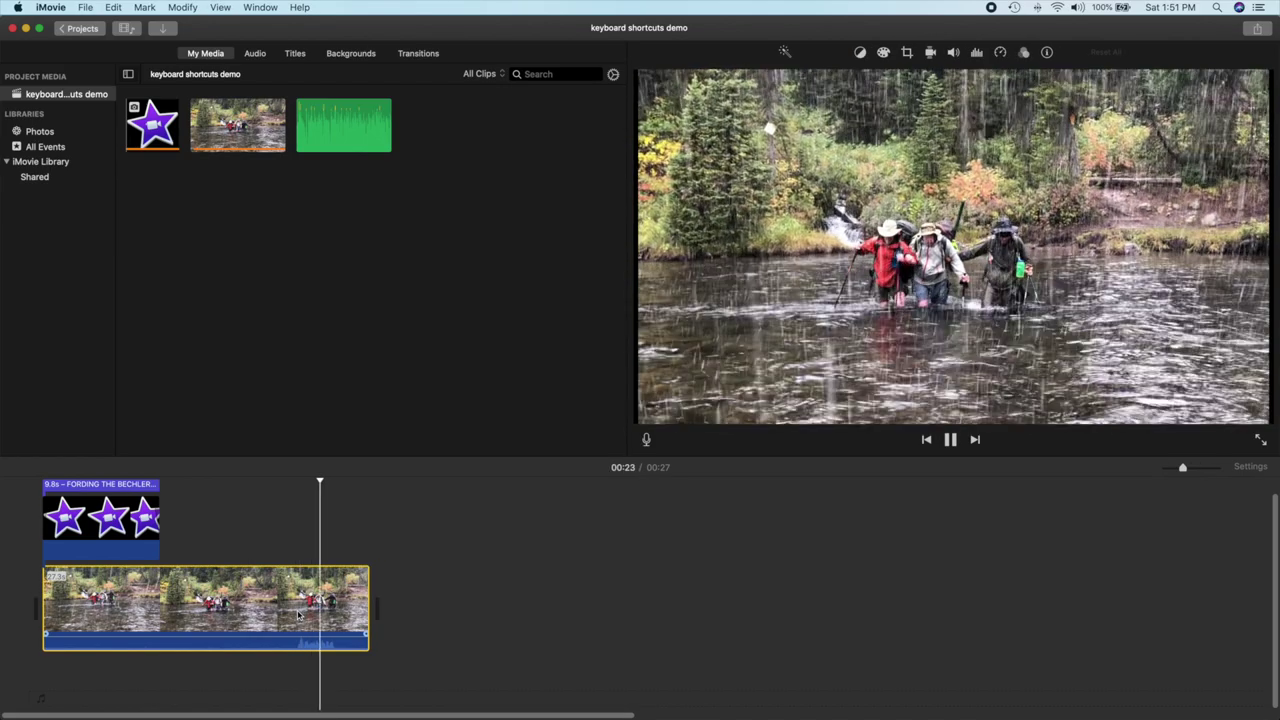
{"action": "key", "text": "space"}
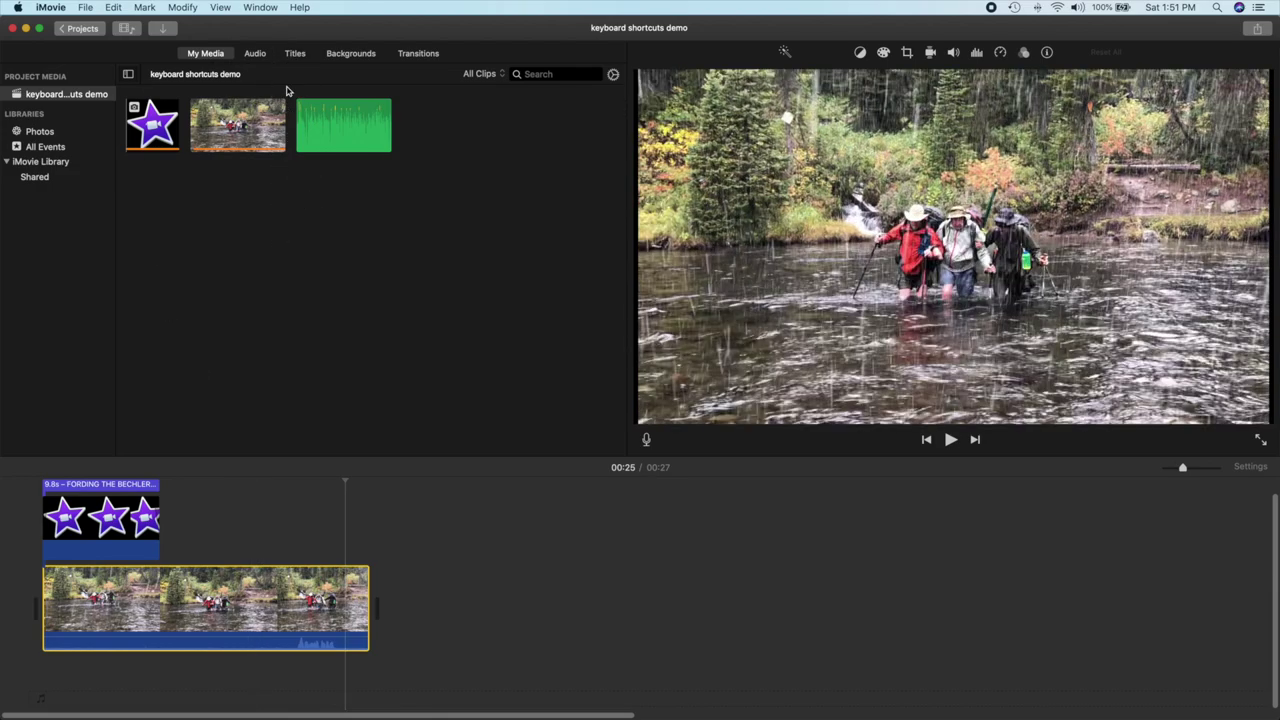
{"action": "left_click", "coordinate": [295, 56]}
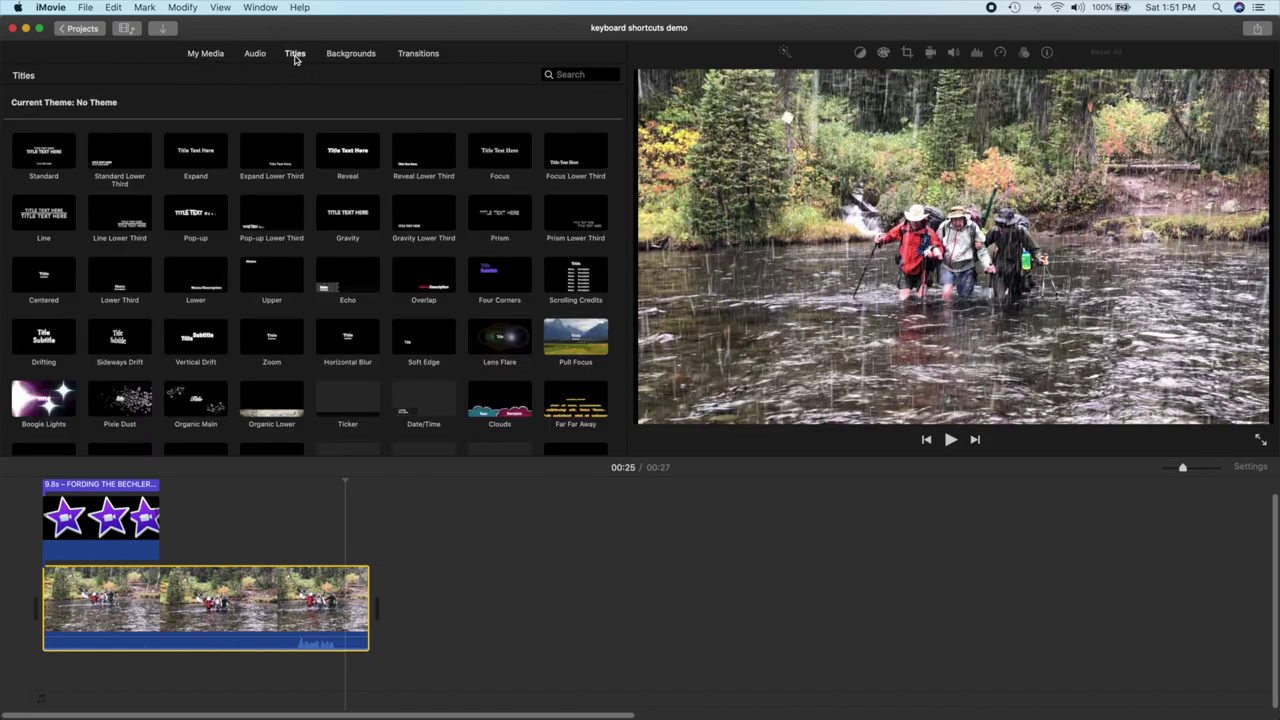
{"action": "left_click_drag", "start_coordinate": [116, 160], "coordinate": [296, 518]}
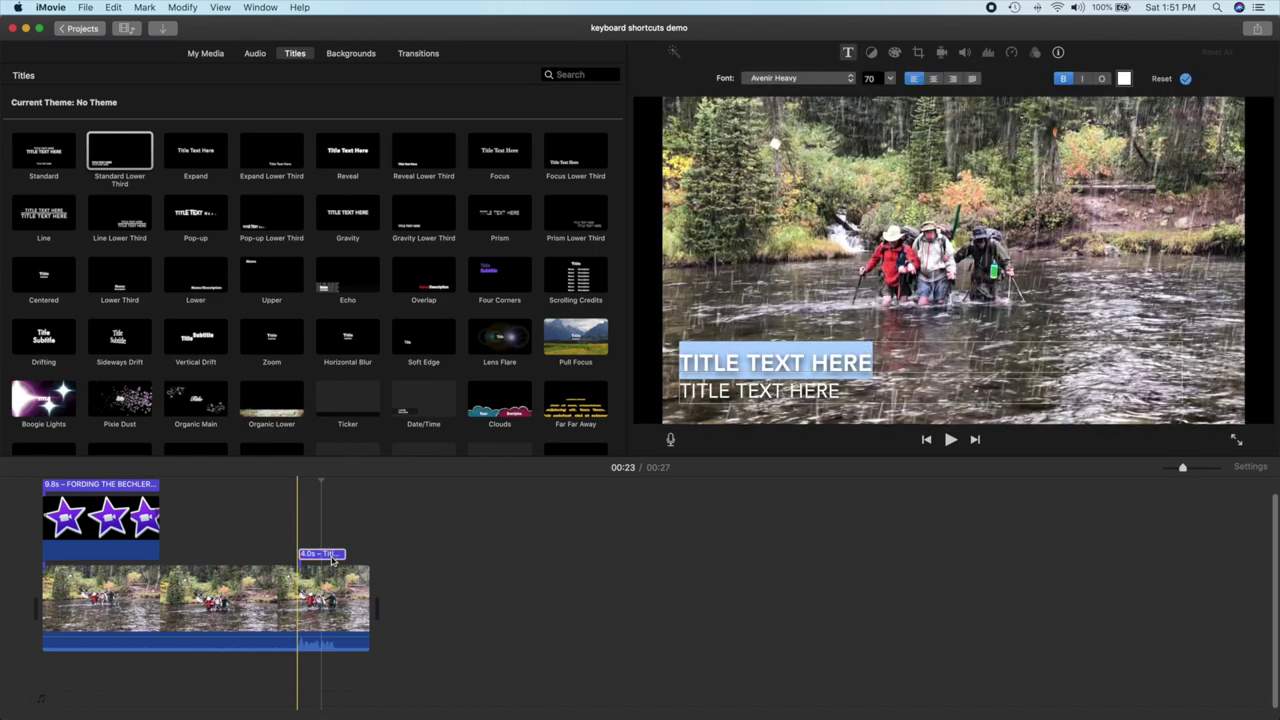
Change the title's first line to KEEP GOING! and remove its second line
{"action": "double_click", "coordinate": [757, 362]}
{"action": "triple_click", "coordinate": [757, 362]}
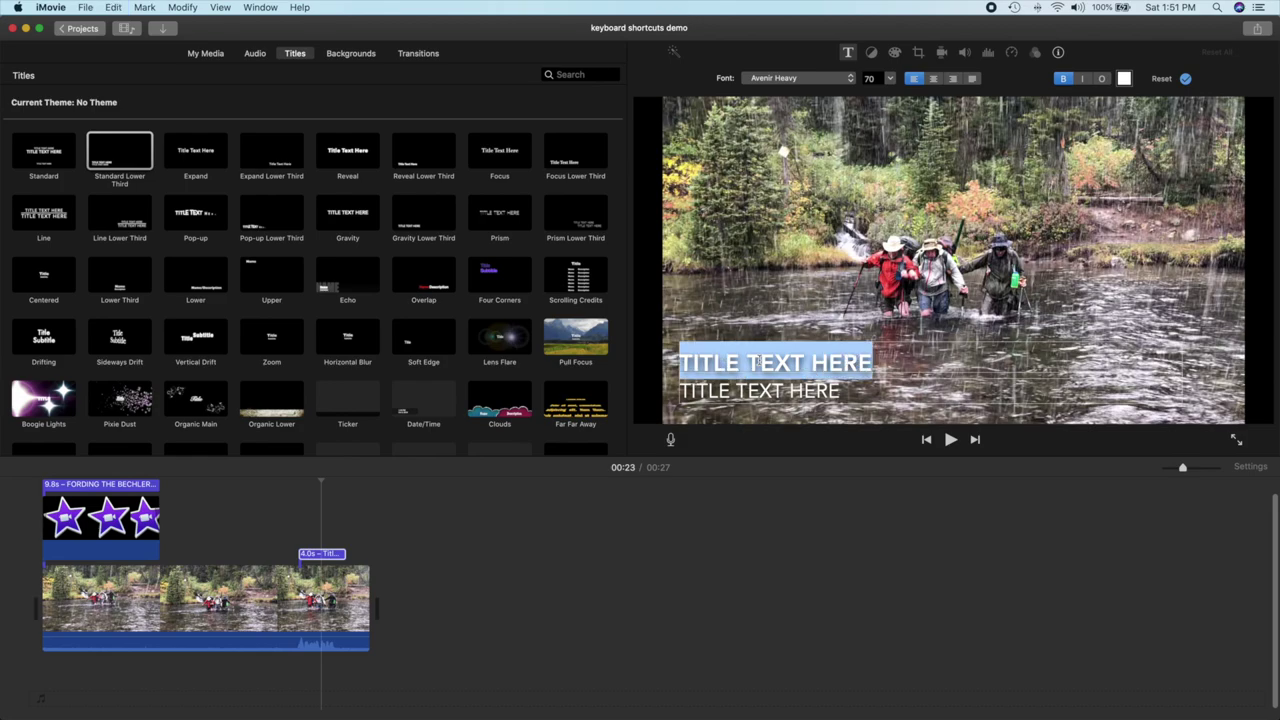
{"action": "type", "text": "KE"}
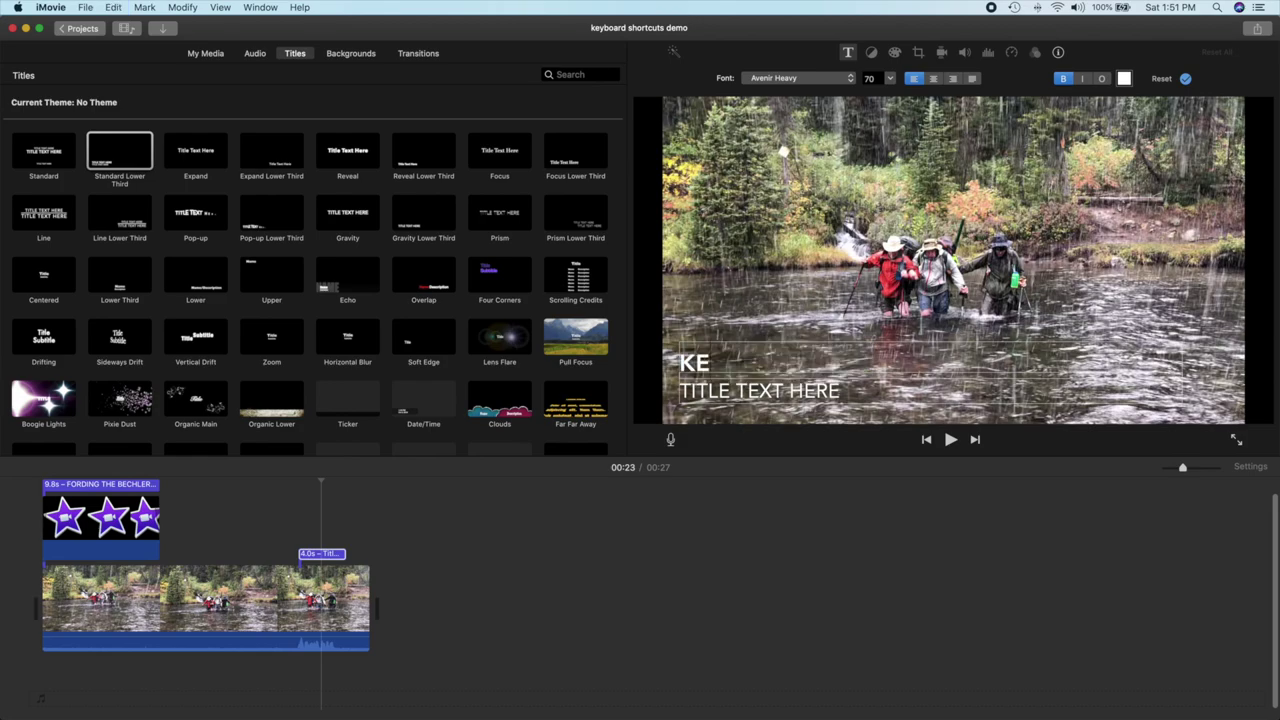
{"action": "type", "text": "EP GING"}
{"action": "key", "text": "BackSpace"}
{"action": "key", "text": "BackSpace"}
{"action": "key", "text": "BackSpace"}
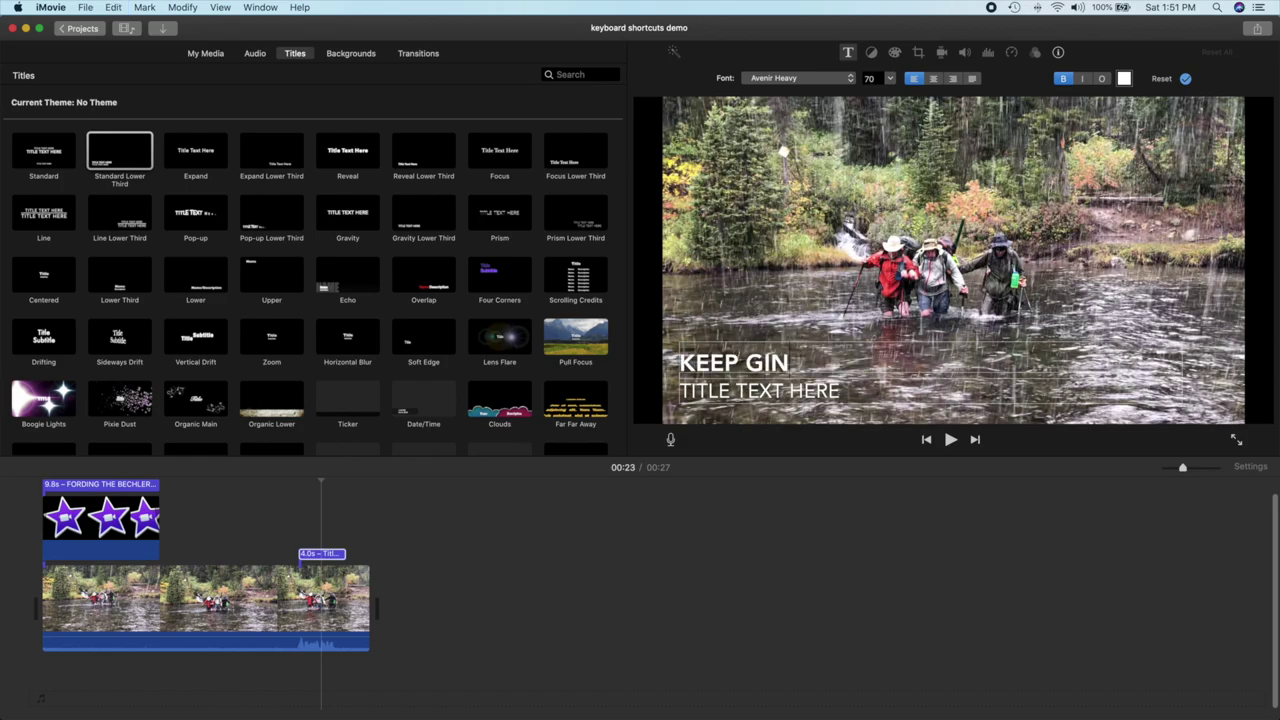
{"action": "type", "text": "OING"}
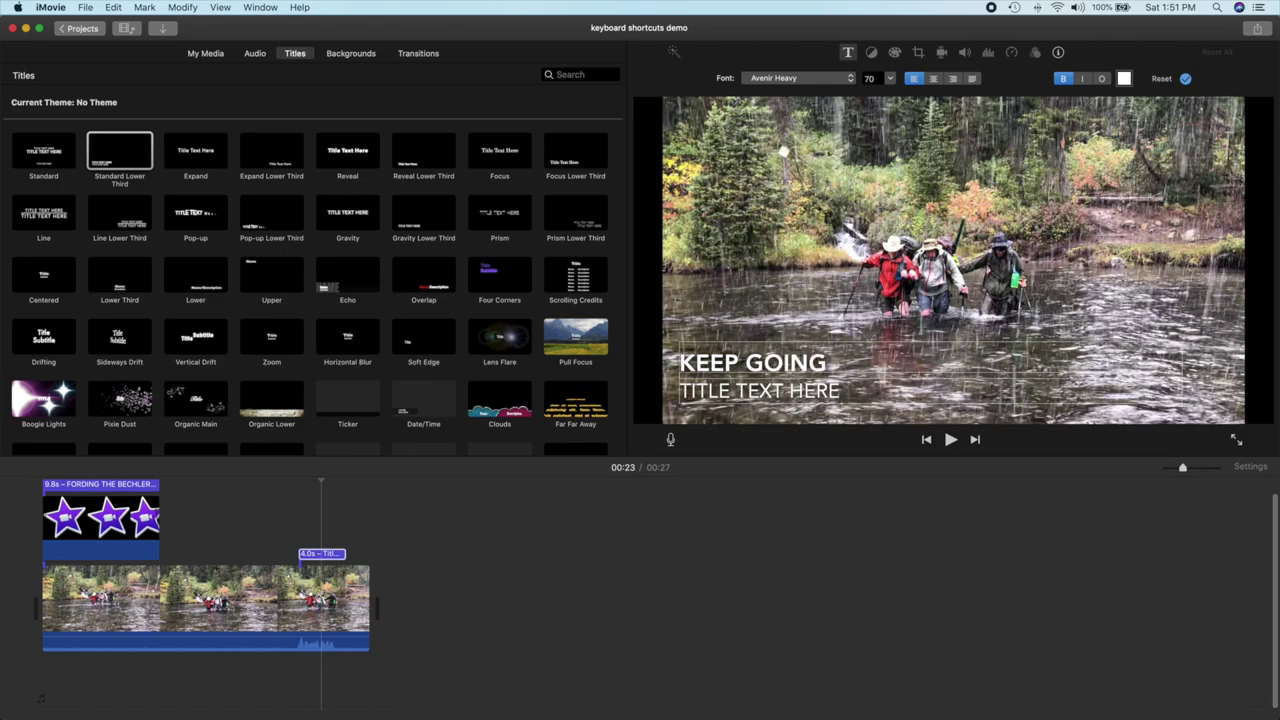
{"action": "type", "text": "!"}
{"action": "key", "text": "Tab"}
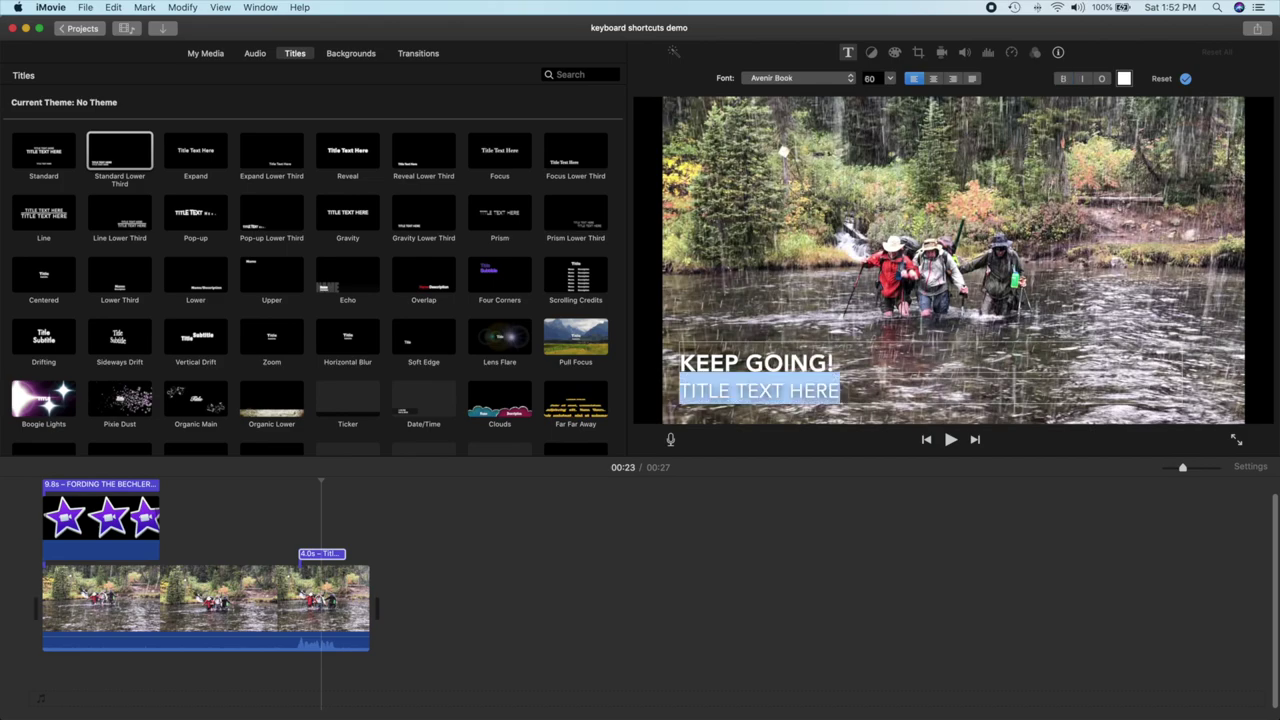
{"action": "key", "text": "BackSpace"}
{"action": "key", "text": "Escape"}
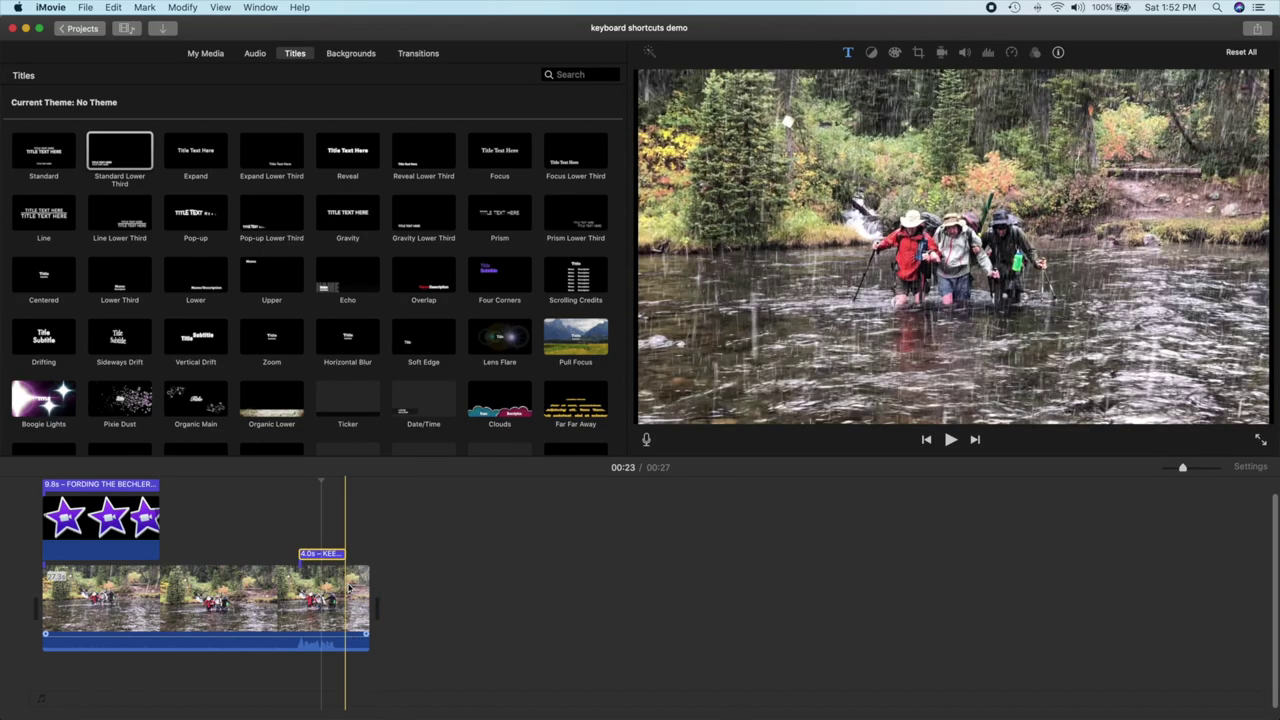
Trim the KEEP GOING! title to 3.6s and replay it several times over the river crossing
{"action": "left_click", "coordinate": [330, 555]}
{"action": "left_click_drag", "start_coordinate": [330, 557], "coordinate": [338, 556]}
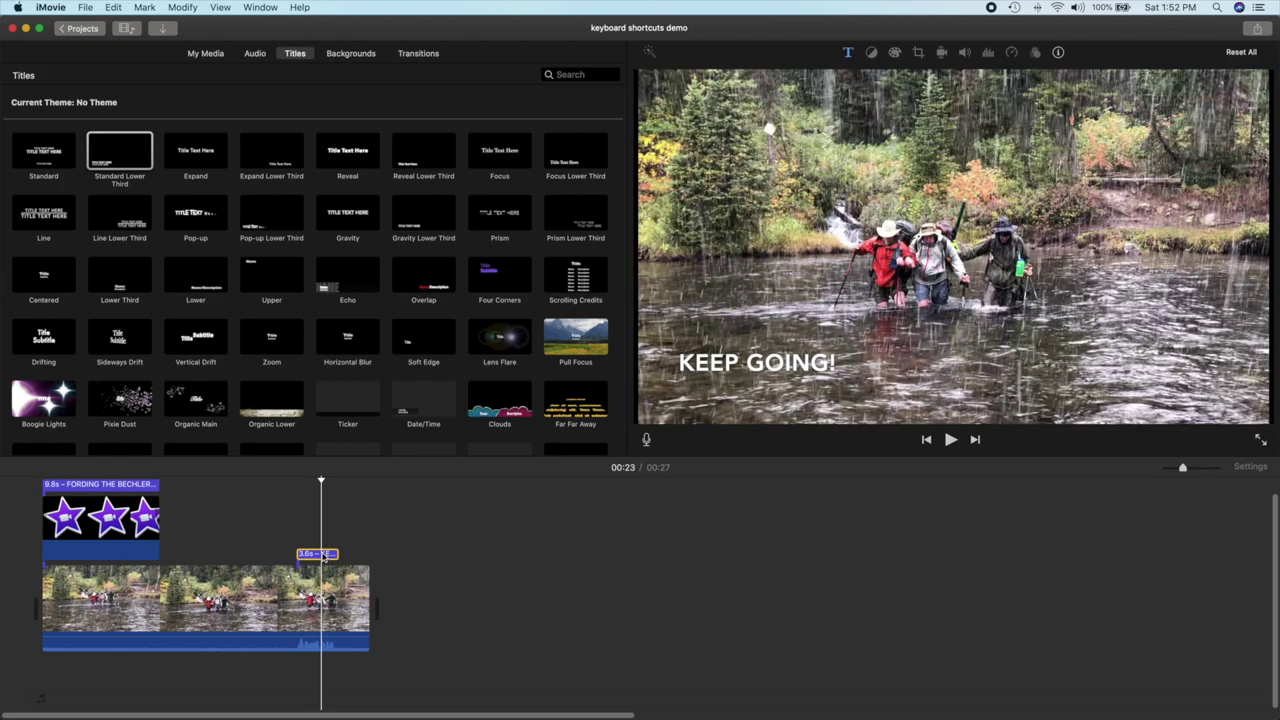
{"action": "key", "text": "slash"}
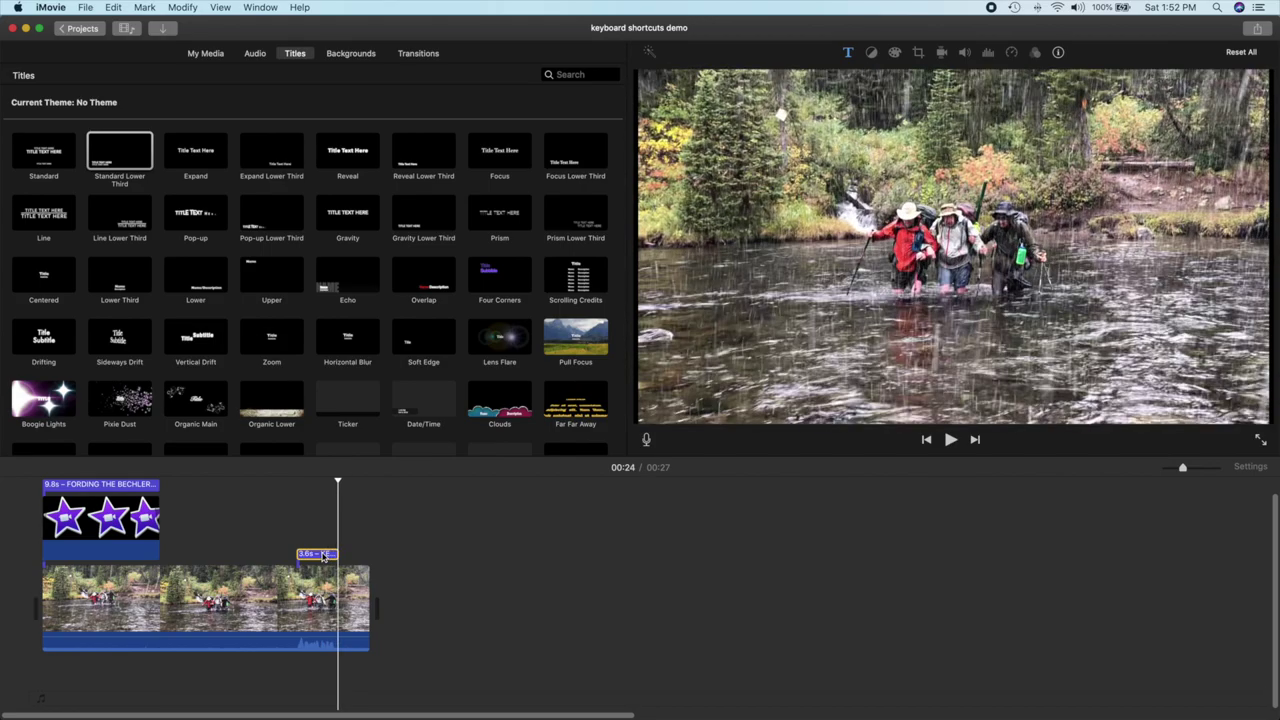
{"action": "key", "text": "slash"}
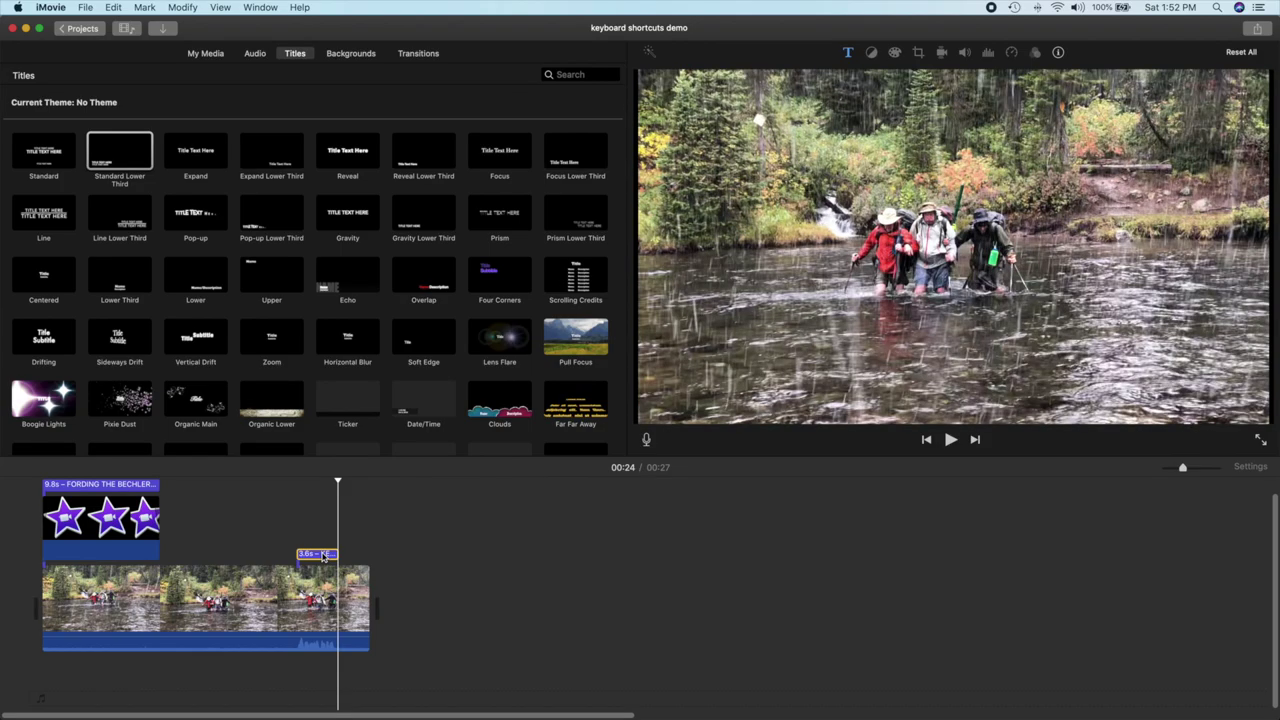
{"action": "key", "text": "slash"}
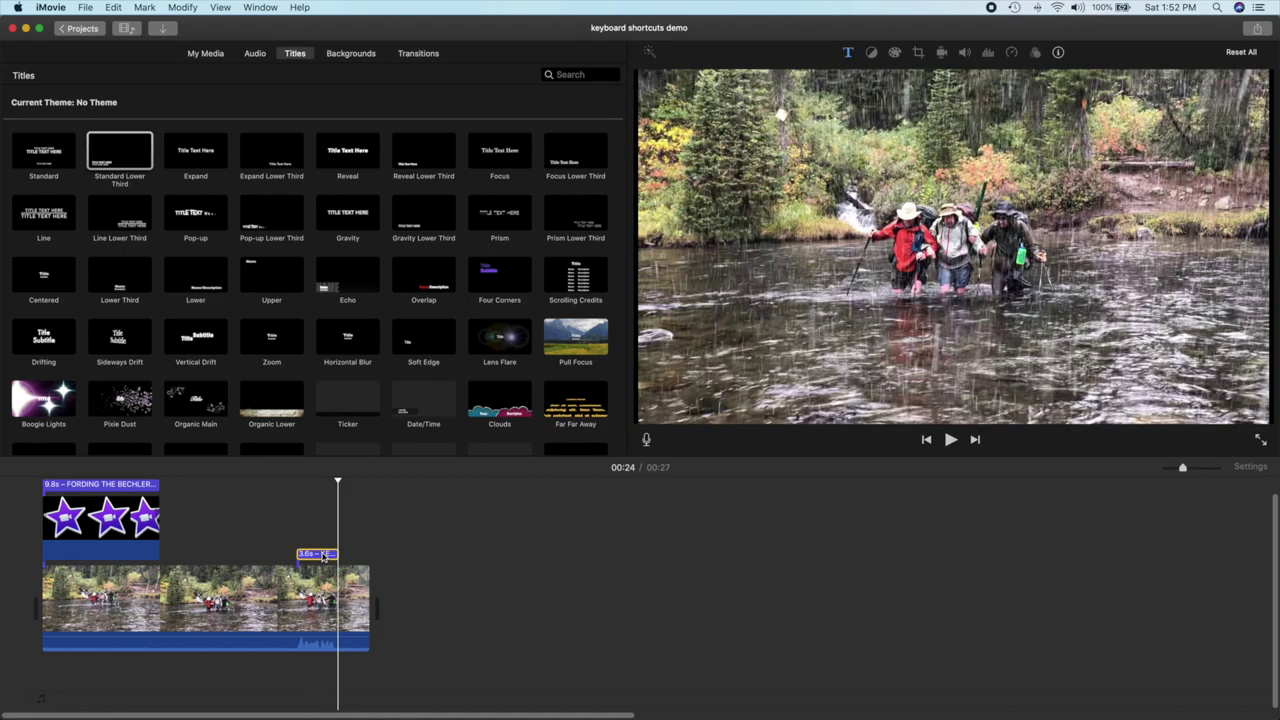
{"action": "key", "text": "slash"}
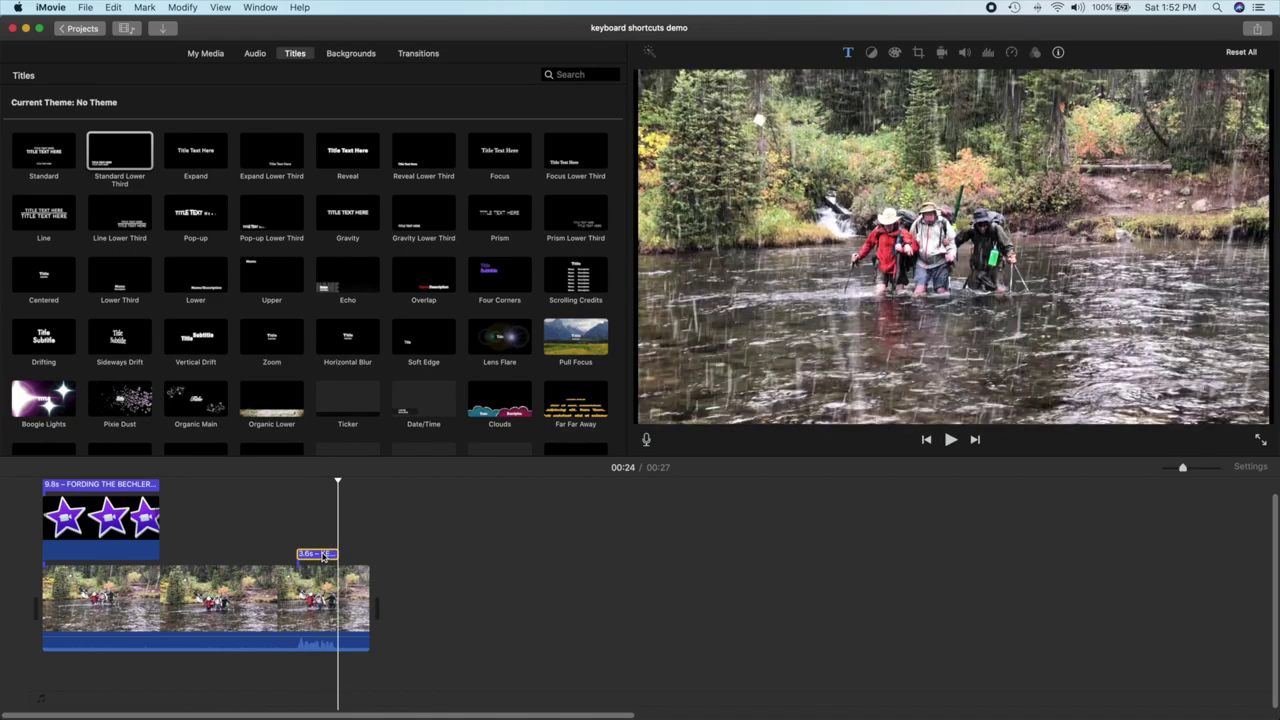
{"action": "key", "text": "slash"}
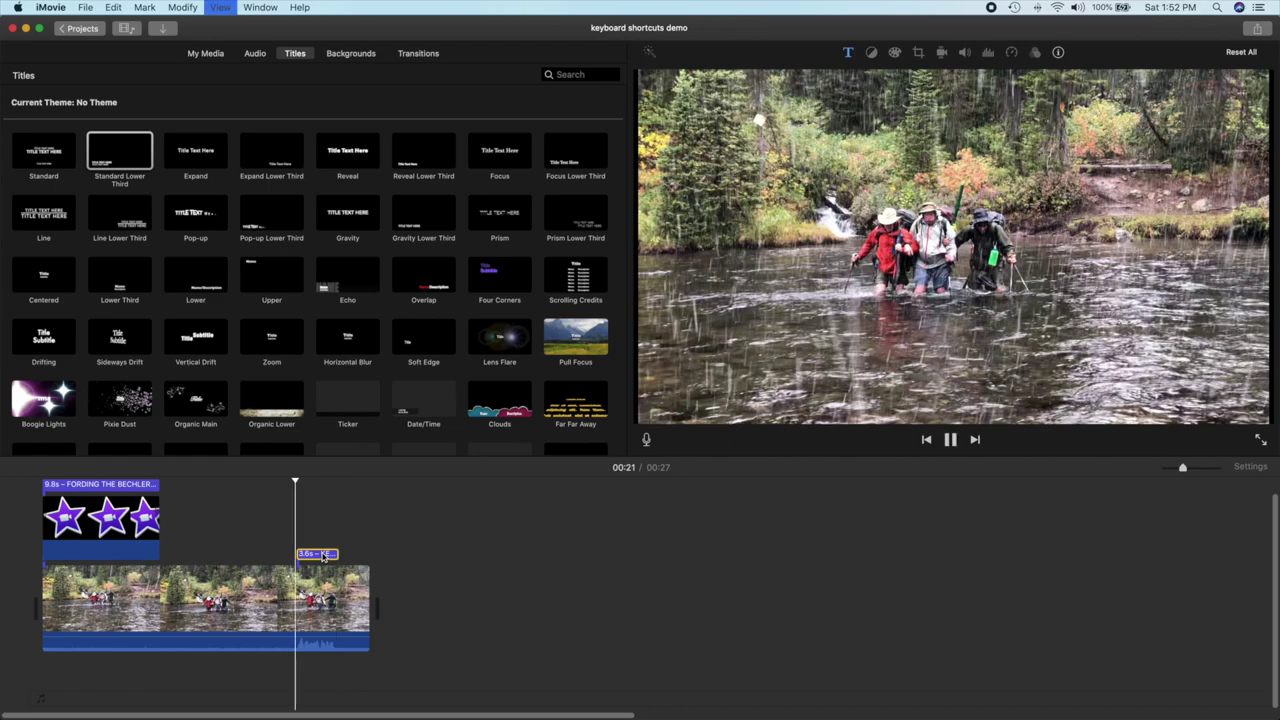